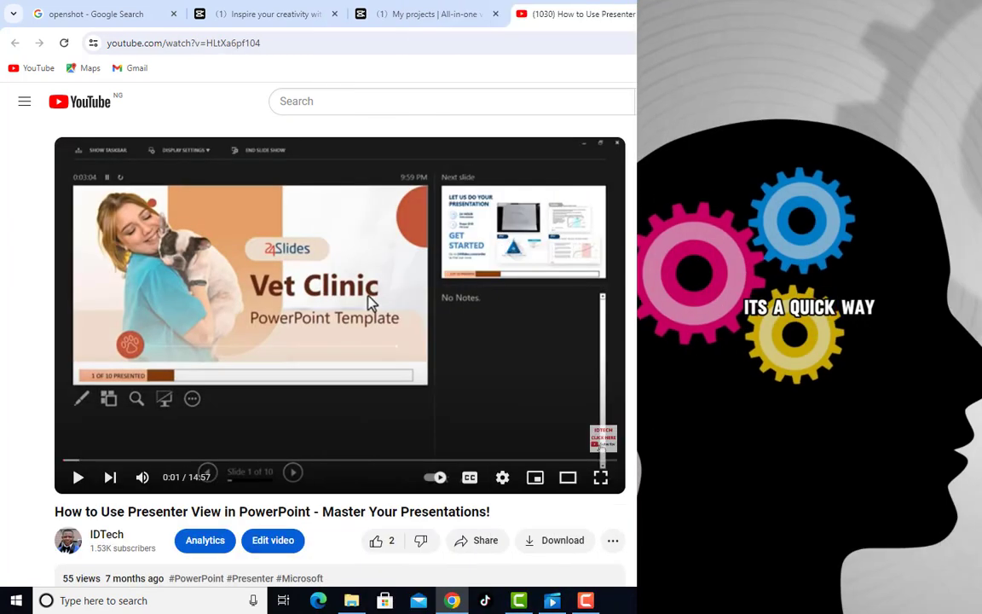
Open the IDTech channel from the PowerPoint Presenter View video in a separate browser tab.
scroll(618, 368, "down", 2)
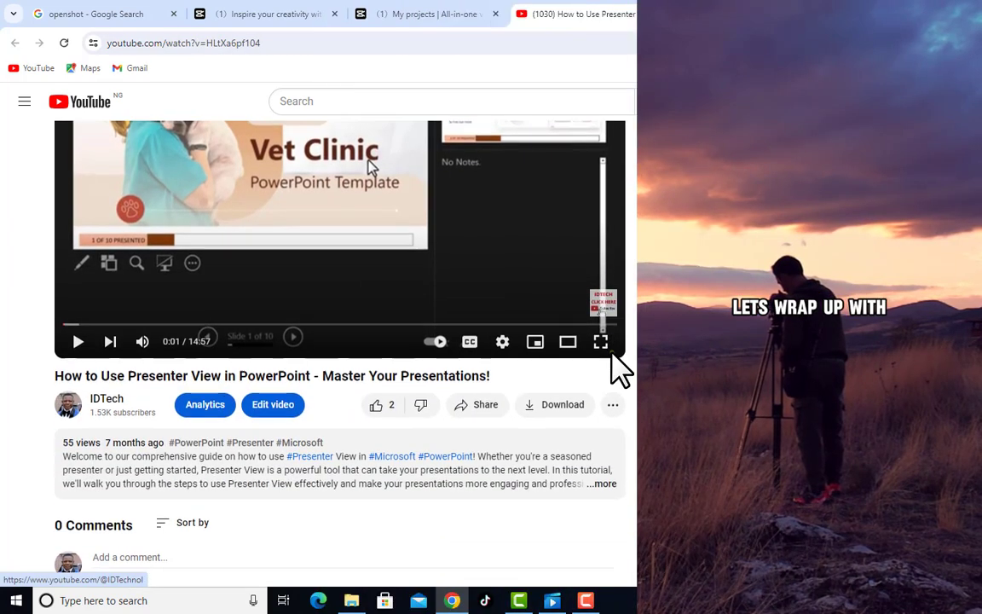
scroll(618, 371, "down", 1)
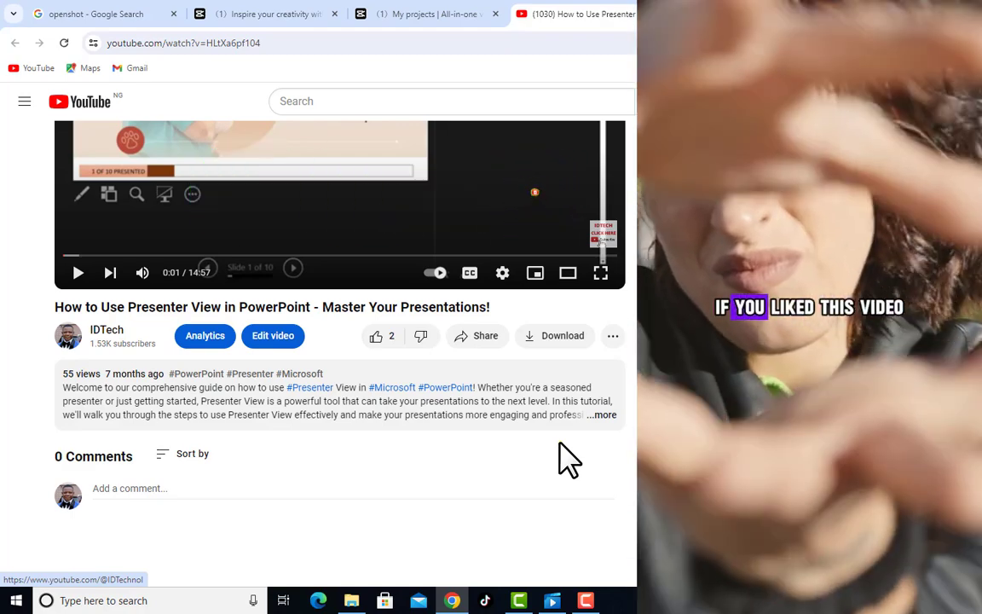
scroll(568, 461, "up", 2)
scroll(568, 460, "down", 1)
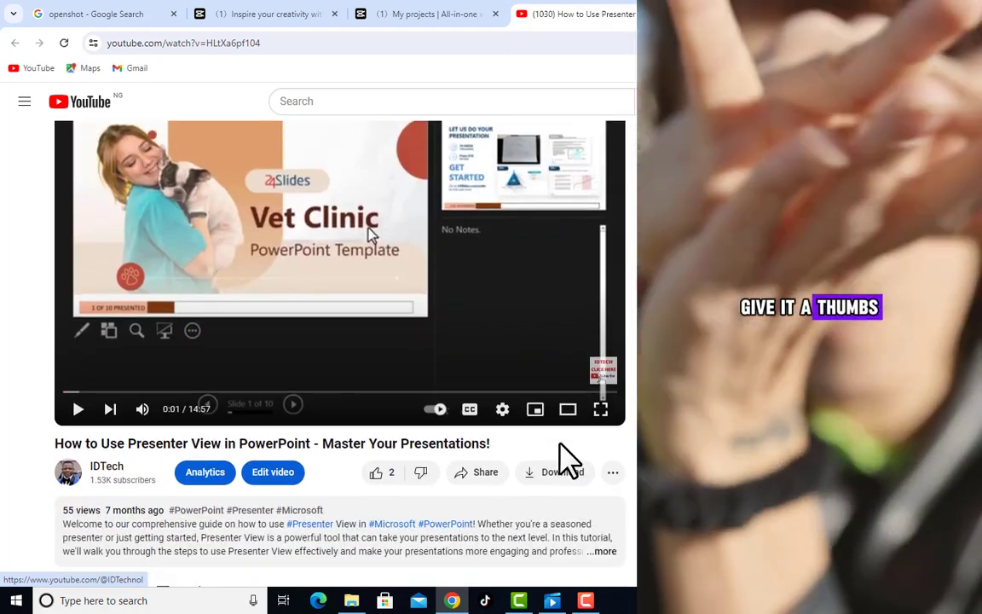
scroll(269, 496, "up", 1)
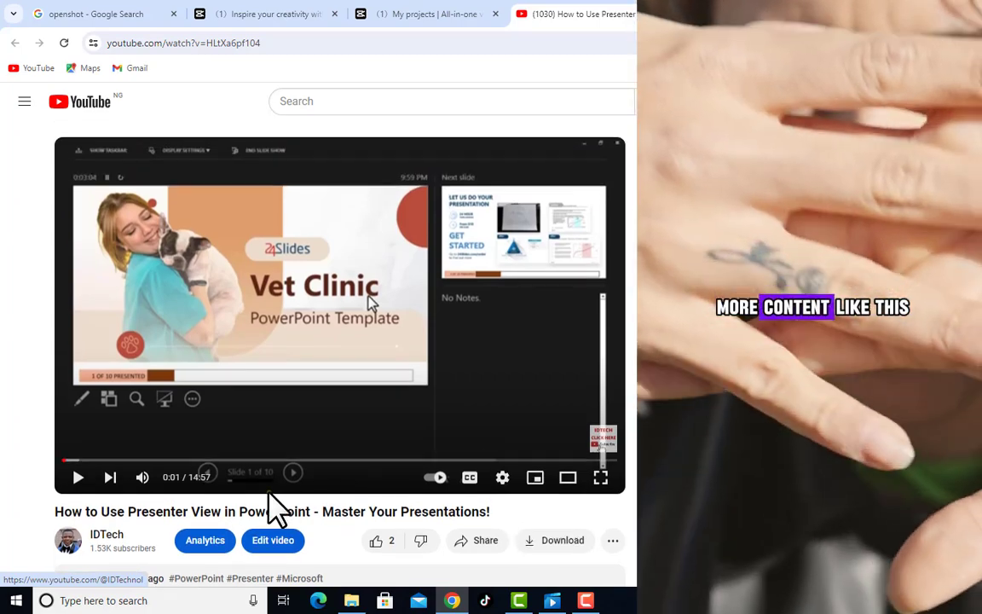
scroll(88, 401, "down", 2)
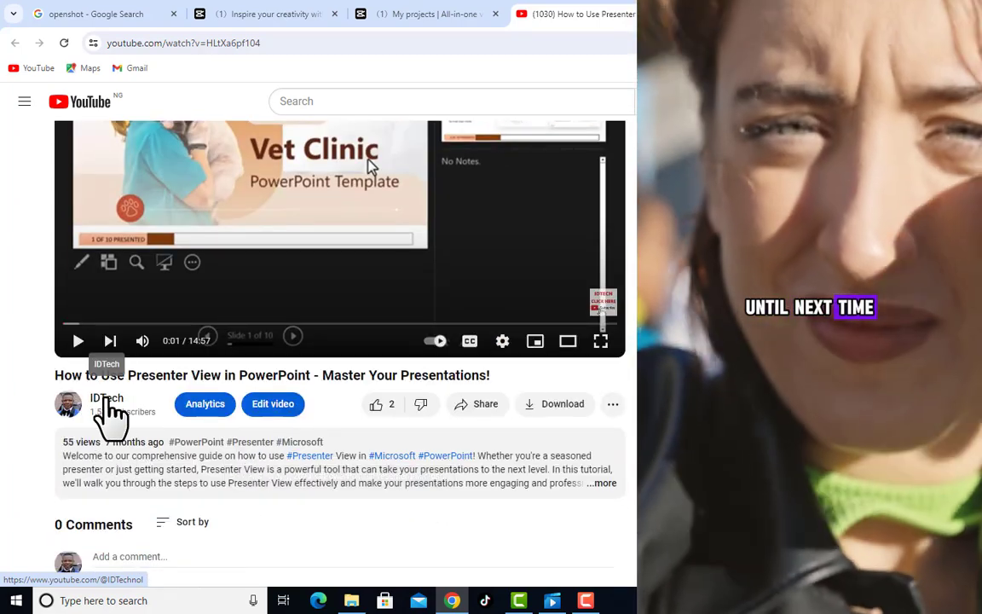
middle_click(110, 403)
left_click(729, 17)
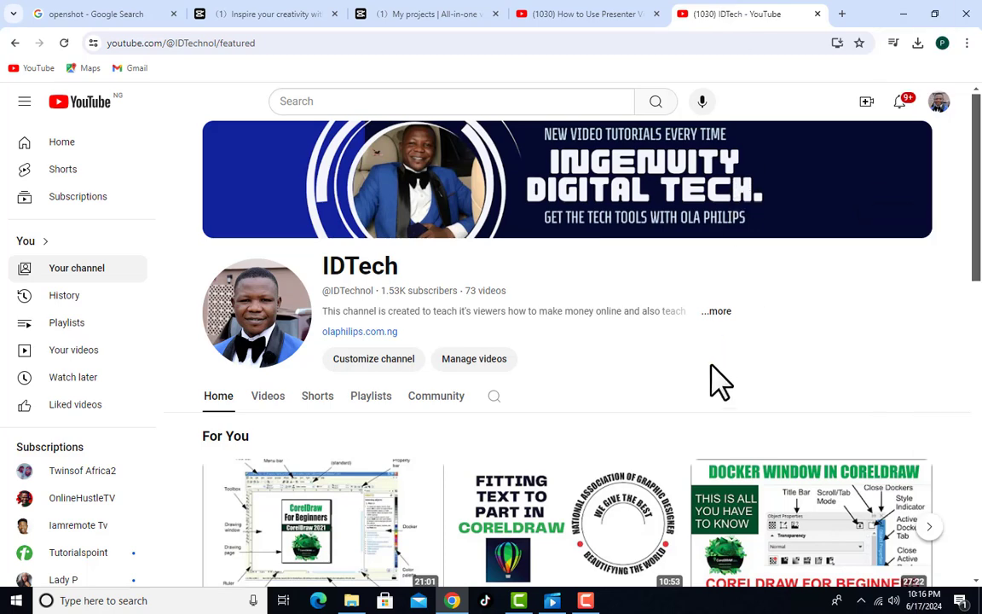
Look through the IDTech channel's created playlists.
scroll(492, 349, "down", 4)
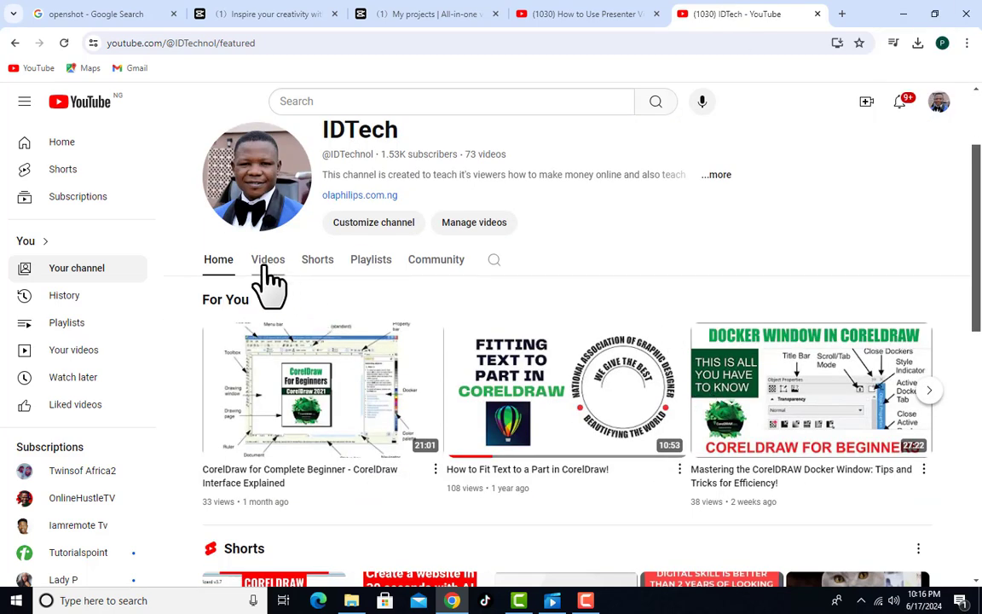
left_click(371, 259)
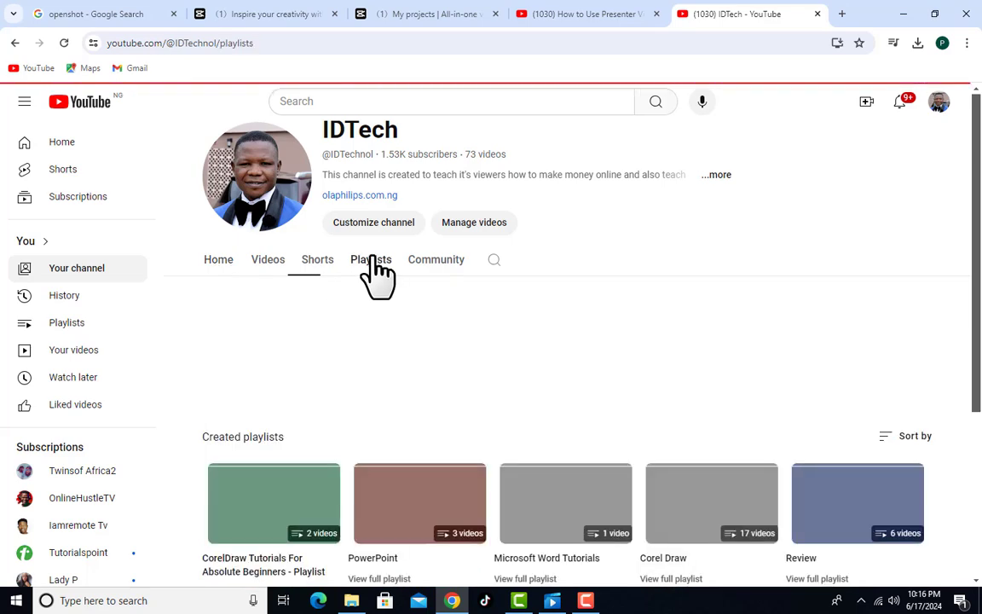
scroll(452, 307, "down", 1)
scroll(526, 334, "down", 1)
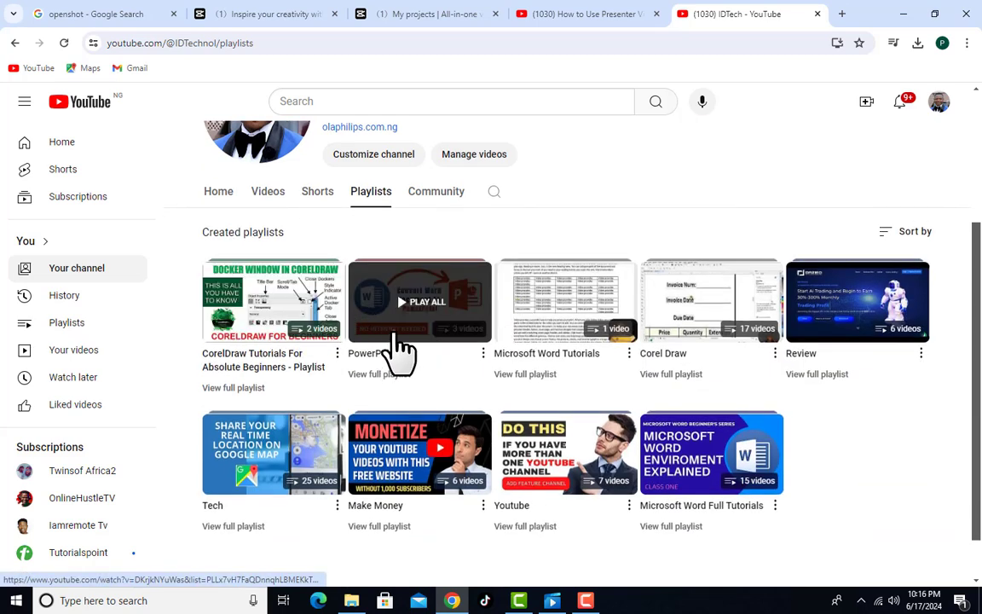
scroll(576, 456, "up", 1)
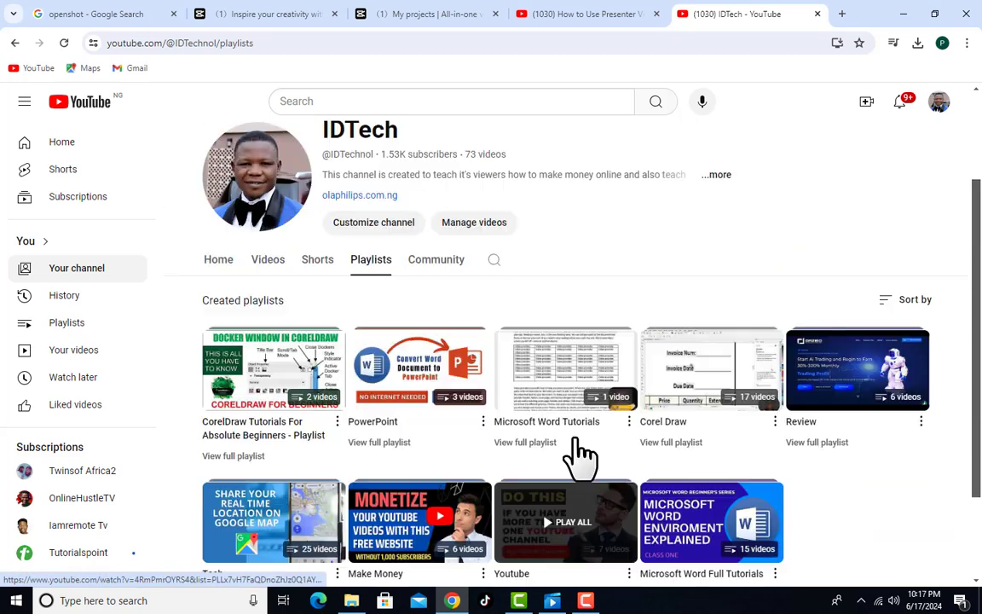
scroll(587, 456, "down", 1)
scroll(580, 456, "up", 2)
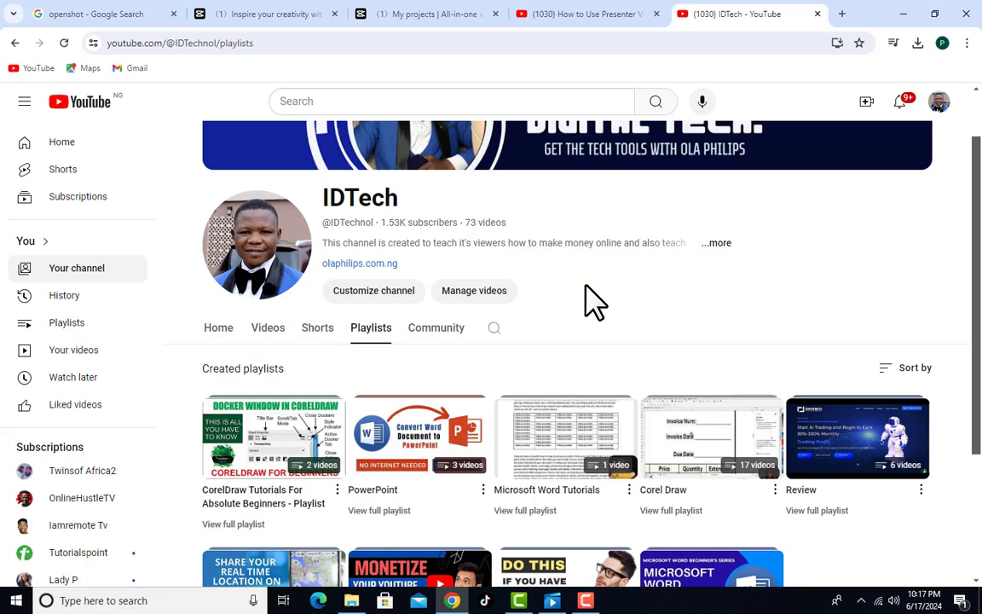
Switch to the CapCut projects page and open the Script to video magic tool.
left_click(438, 14)
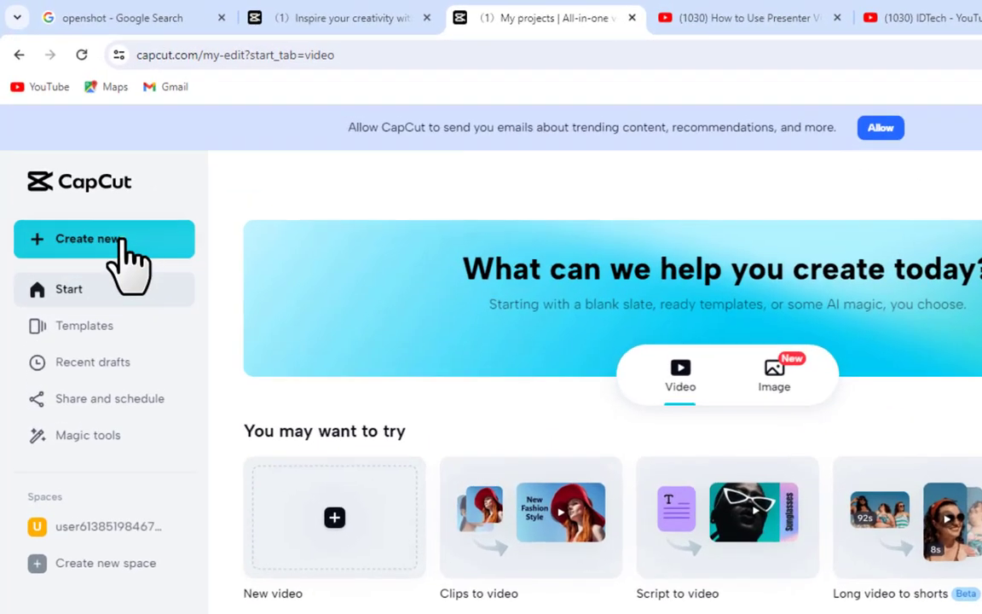
mouse_move(94, 187)
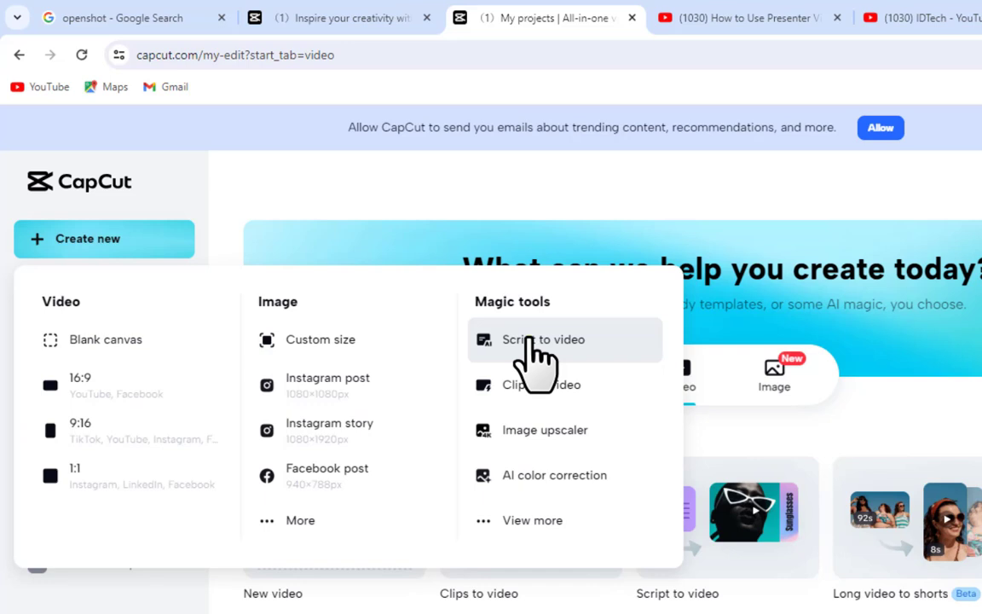
left_click(586, 349)
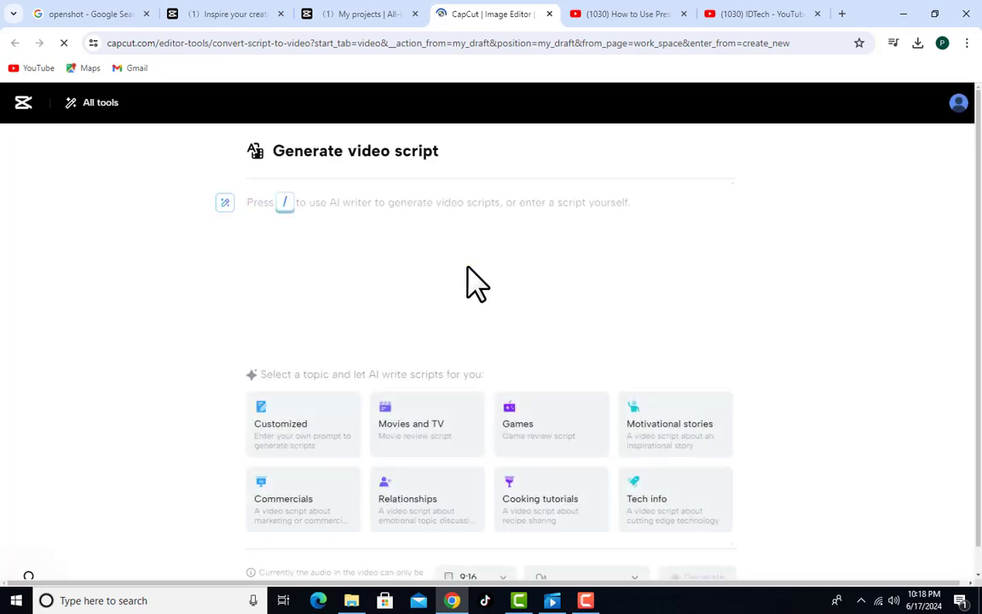
Have the AI writer generate a Motivational stories script with the theme "7 Uncommon leadership traits" and the main idea "leadership trait".
scroll(612, 244, "down", 1)
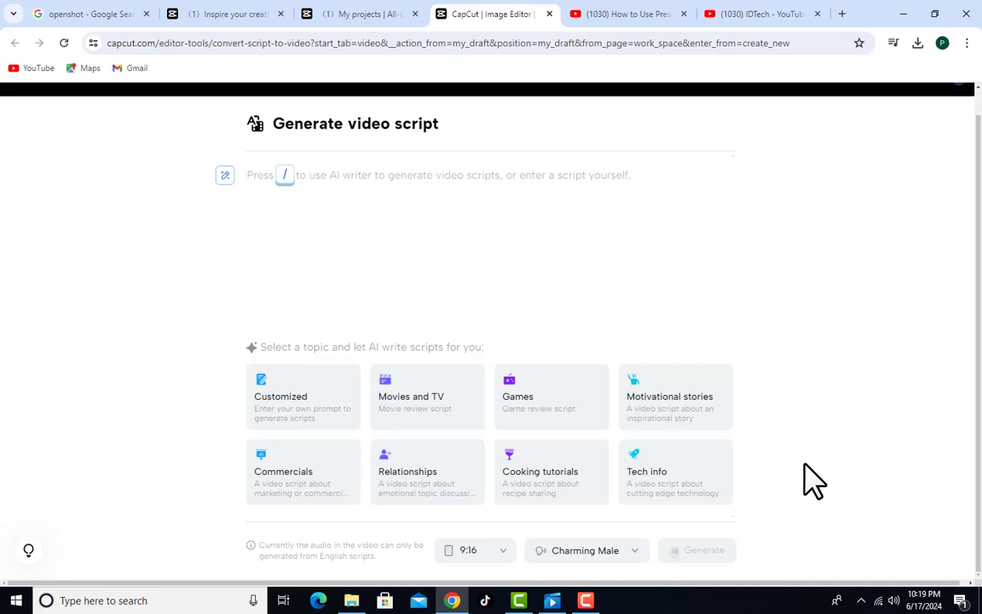
left_click(680, 398)
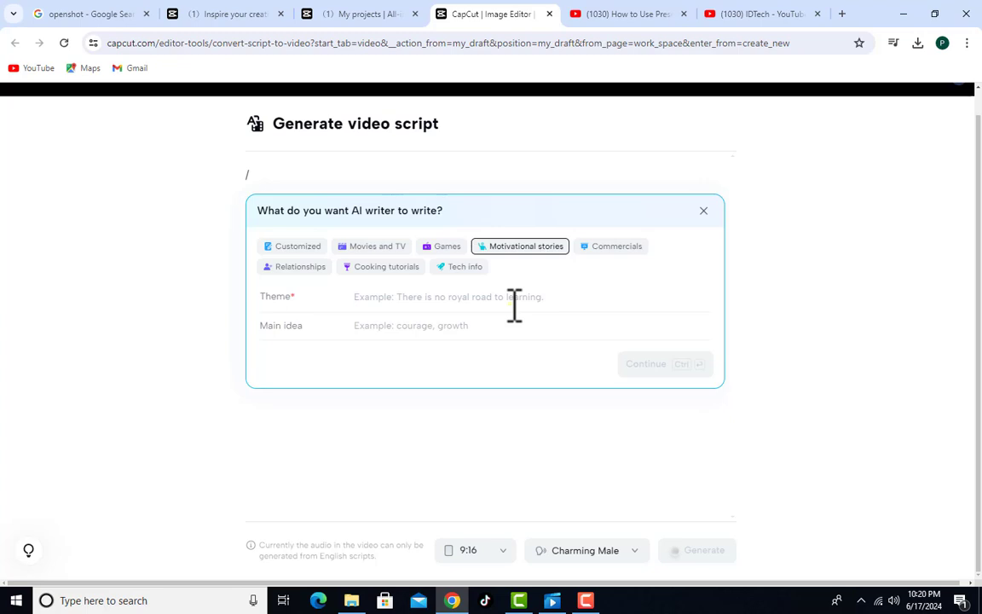
type("7")
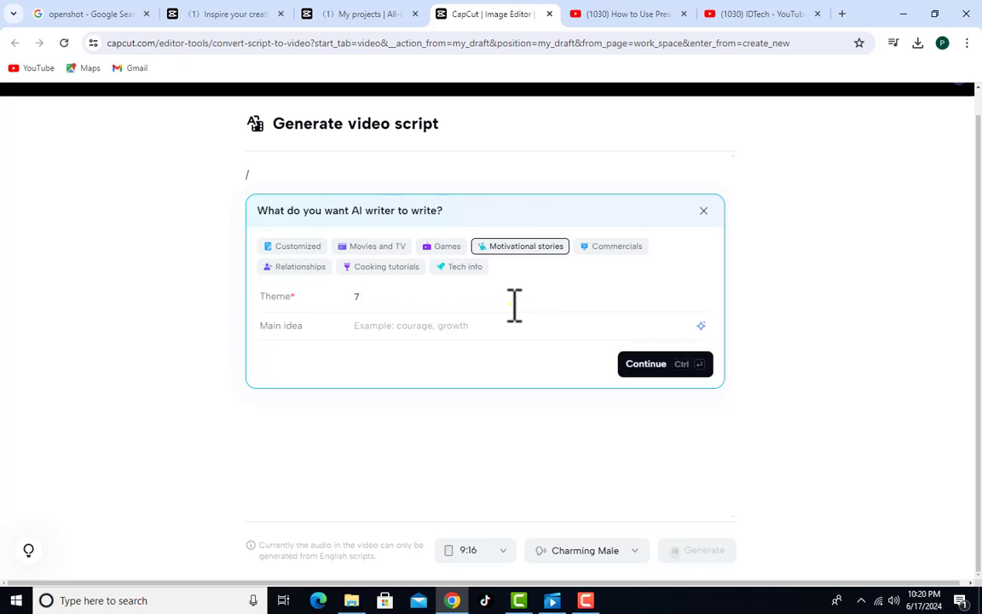
type(" Uncommon leadership traits")
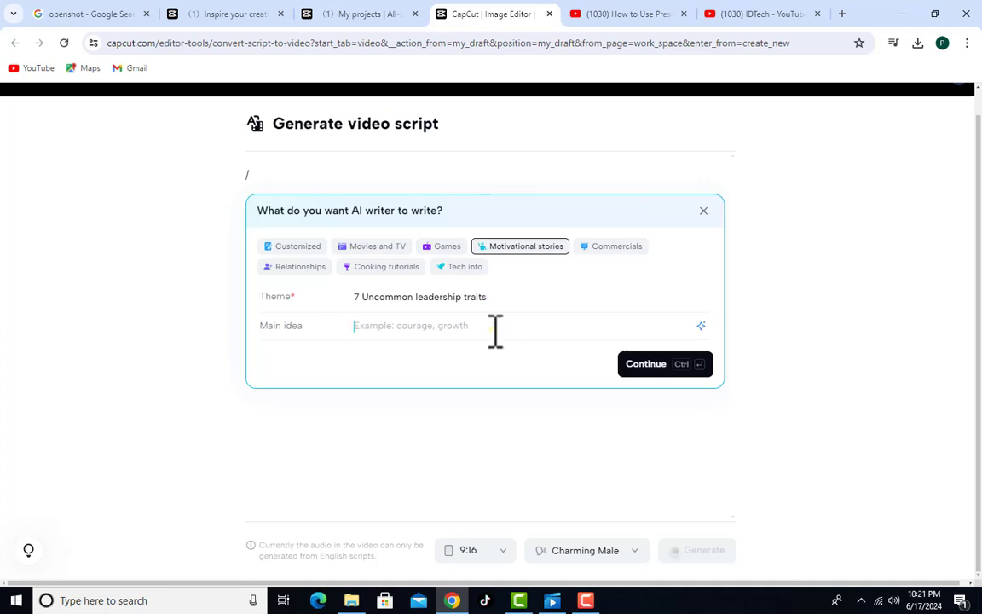
type("le")
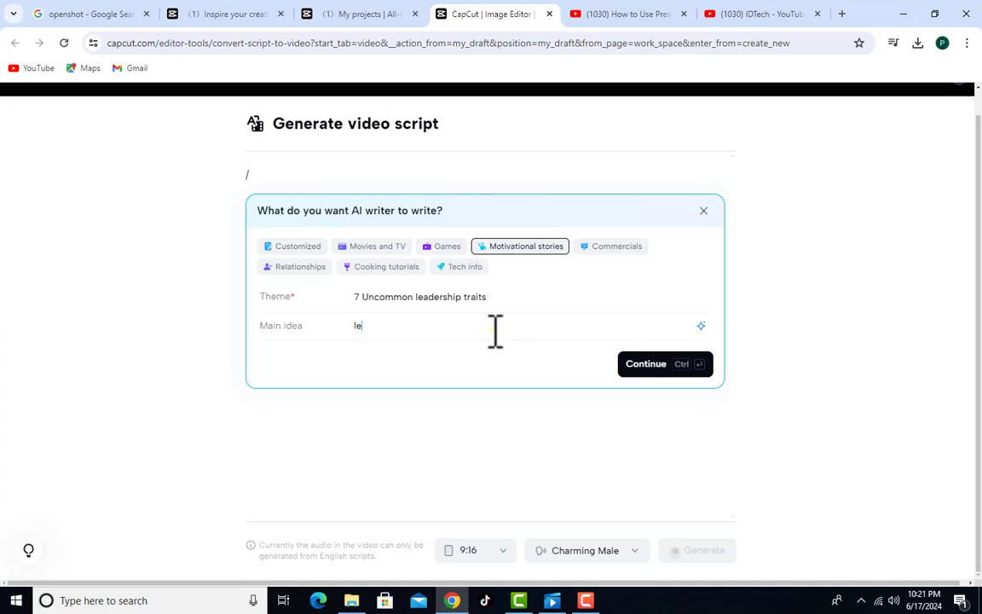
type("adership trait")
left_click(645, 365)
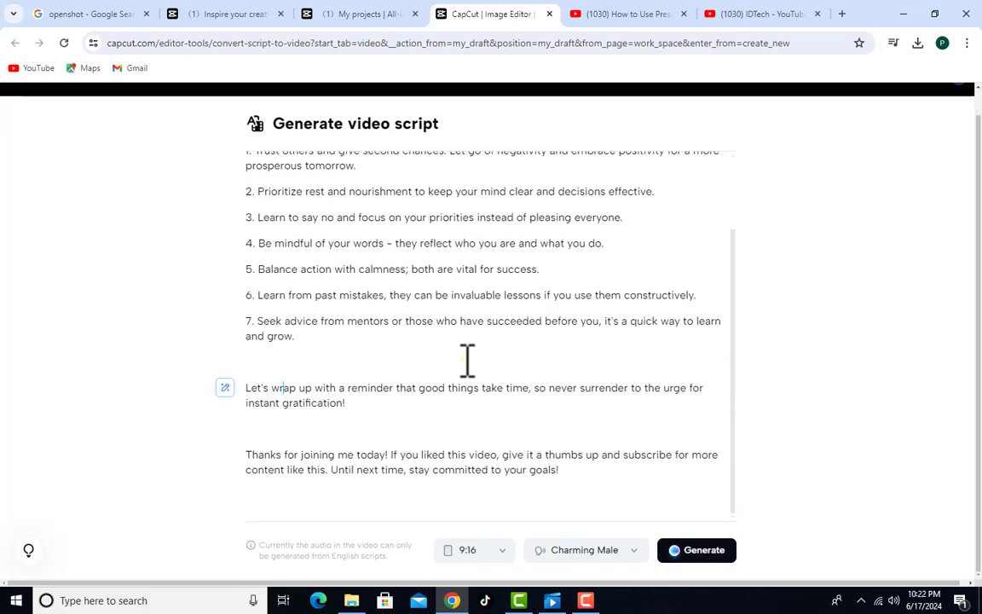
Read through the generated leadership script from its introduction to the closing lines.
scroll(467, 360, "up", 2)
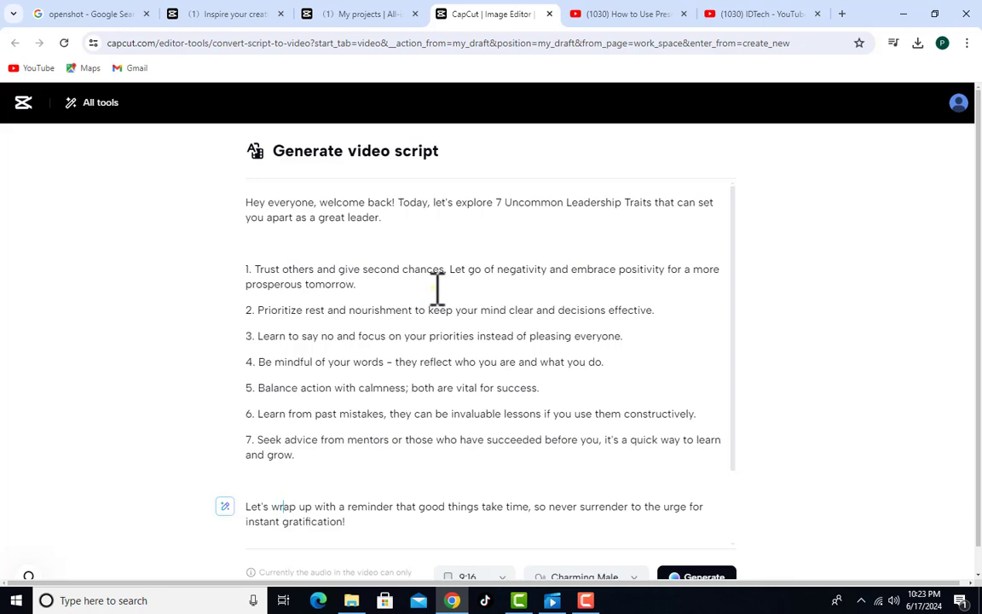
scroll(431, 369, "down", 2)
scroll(436, 368, "up", 2)
scroll(435, 367, "down", 2)
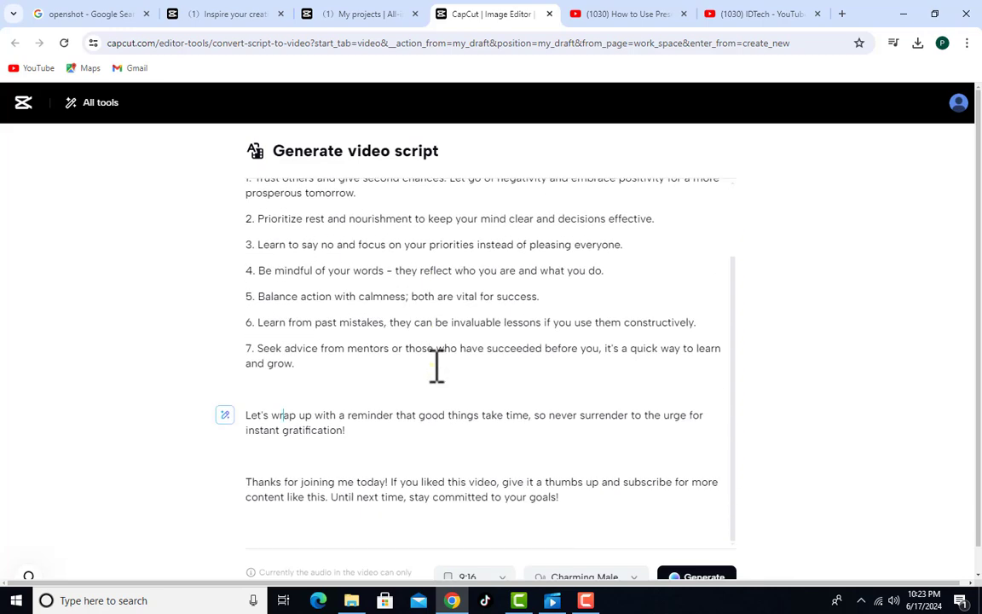
scroll(434, 367, "up", 3)
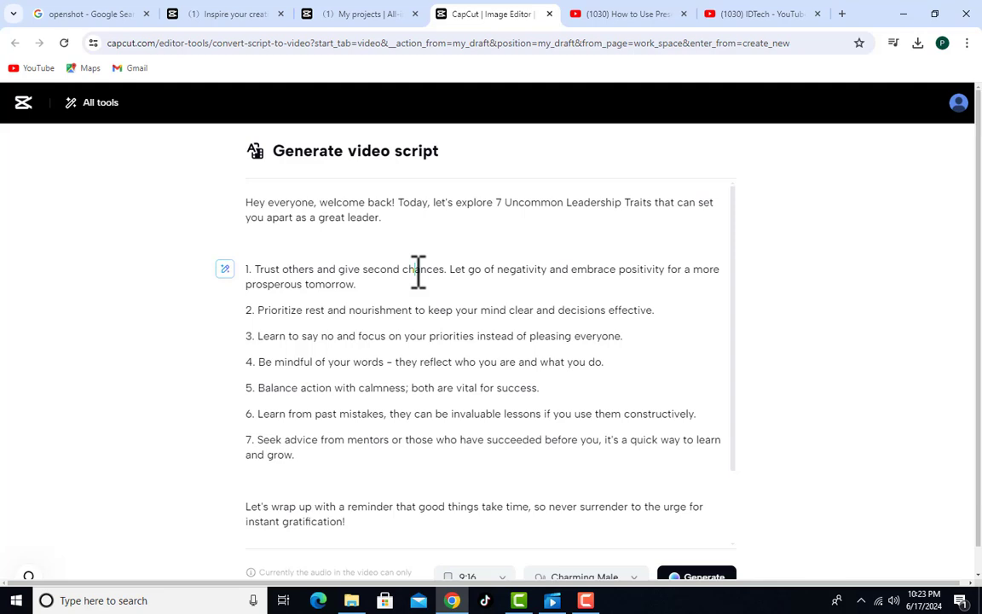
scroll(418, 271, "down", 5)
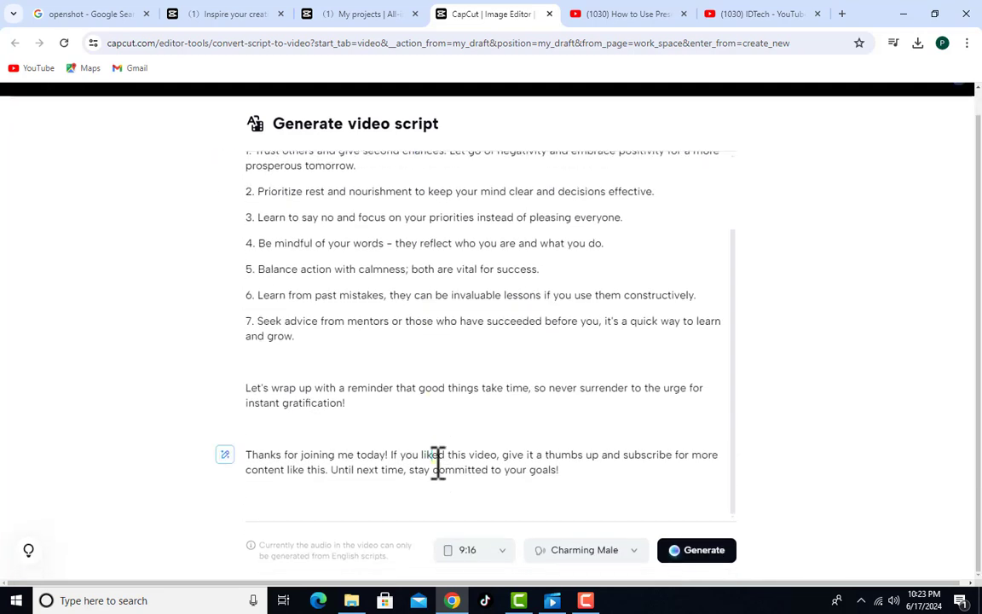
scroll(410, 467, "up", 5)
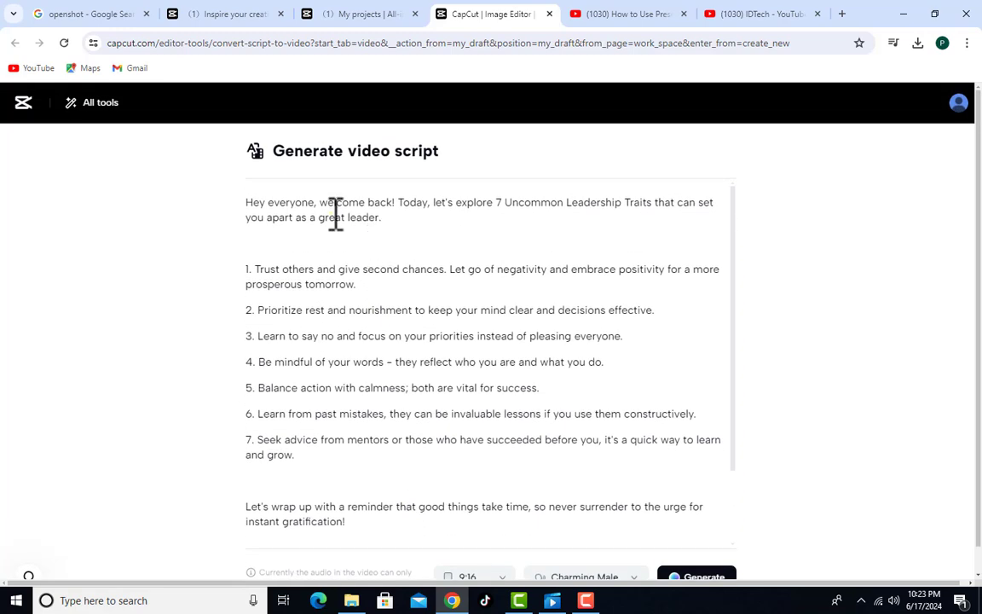
left_click(396, 309)
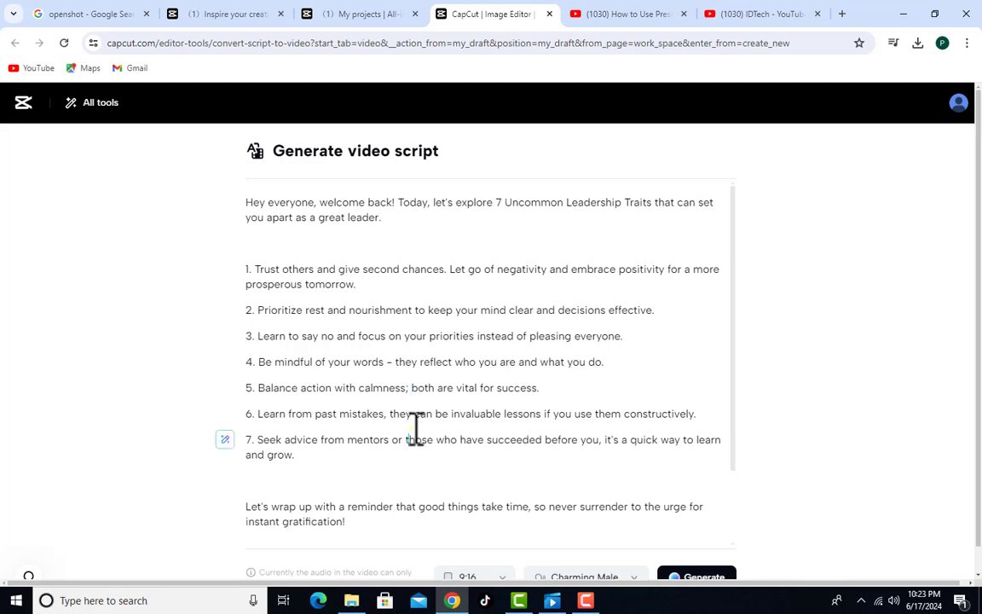
left_click_drag(394, 219, 247, 201)
left_click(314, 249)
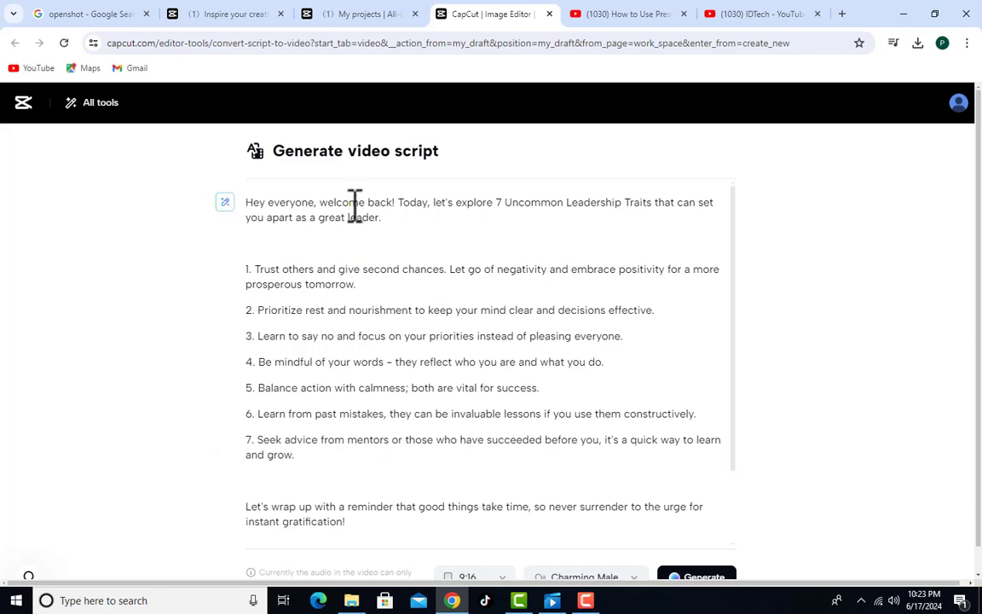
Expand the script's first numbered trait, about trusting others and giving second chances, with the AI writer.
scroll(355, 204, "down", 1)
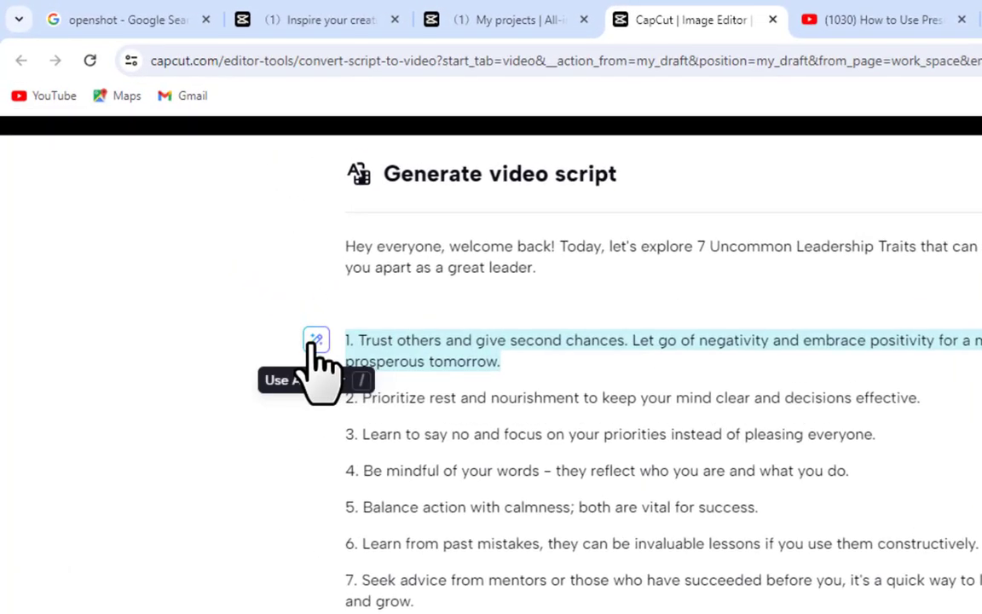
left_click(314, 341)
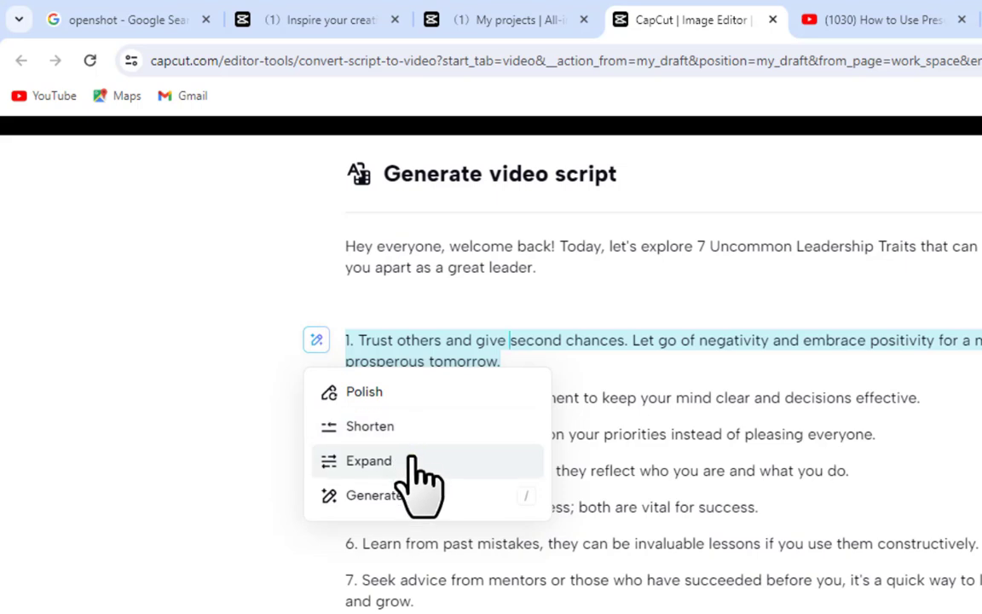
left_click(368, 461)
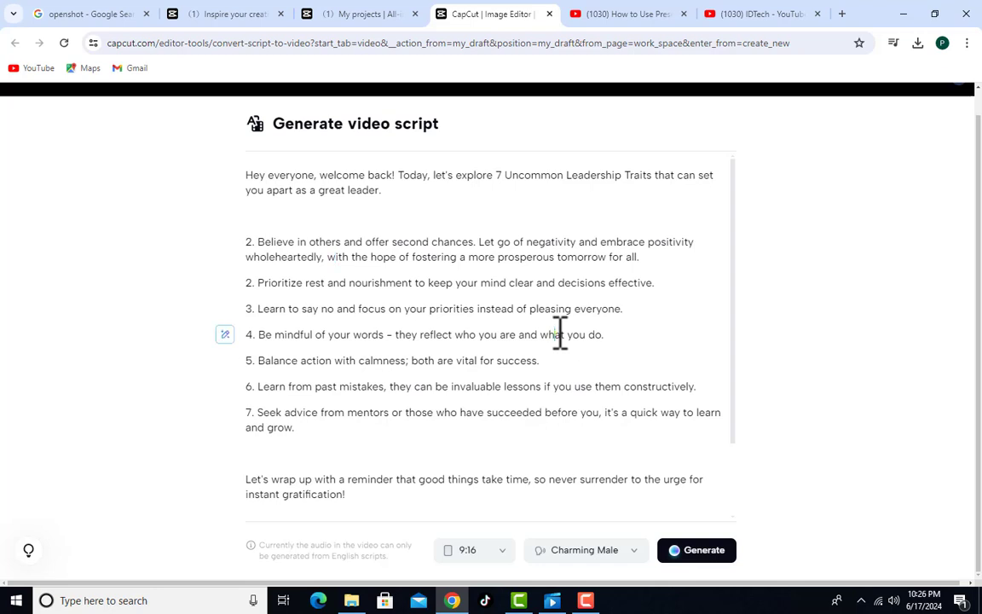
Clear the entire script from the editor and undo the deletion.
key("ctrl+a")
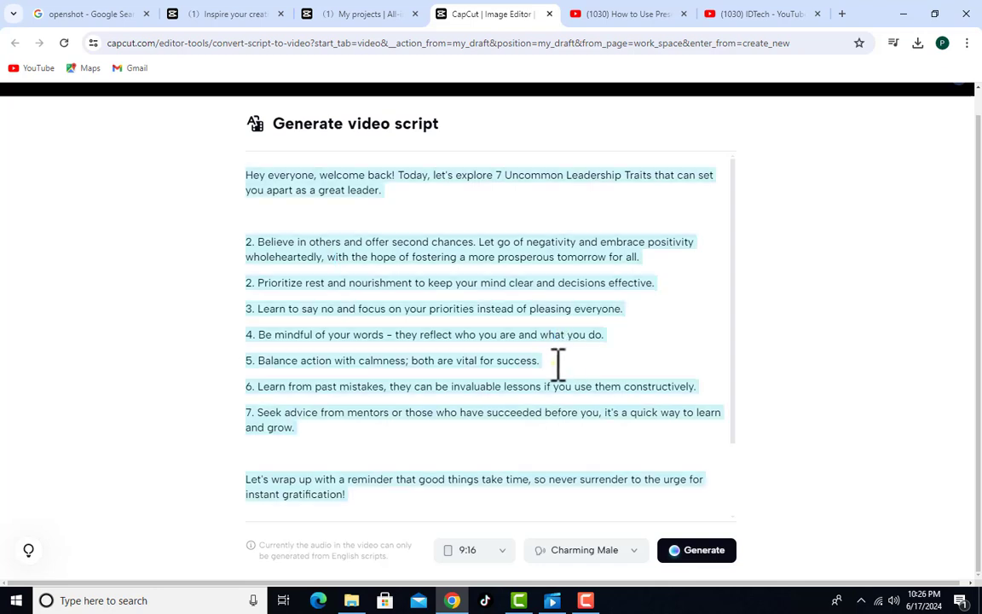
key("BackSpace")
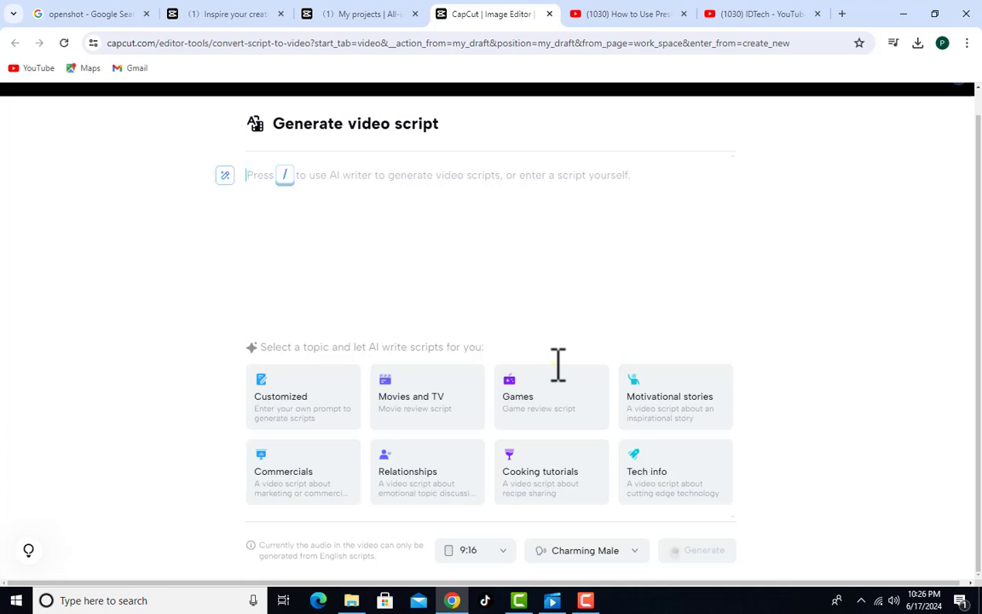
key("ctrl+z")
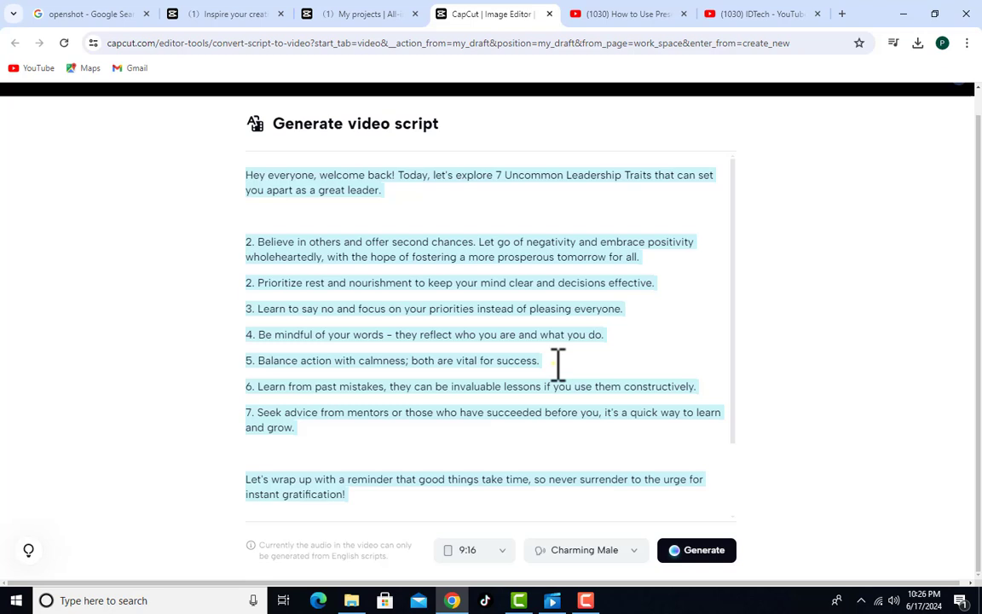
left_click(594, 359)
Select the 9:16 aspect ratio for the video, suited to TikTok, YouTube and Instagram.
scroll(594, 358, "down", 2)
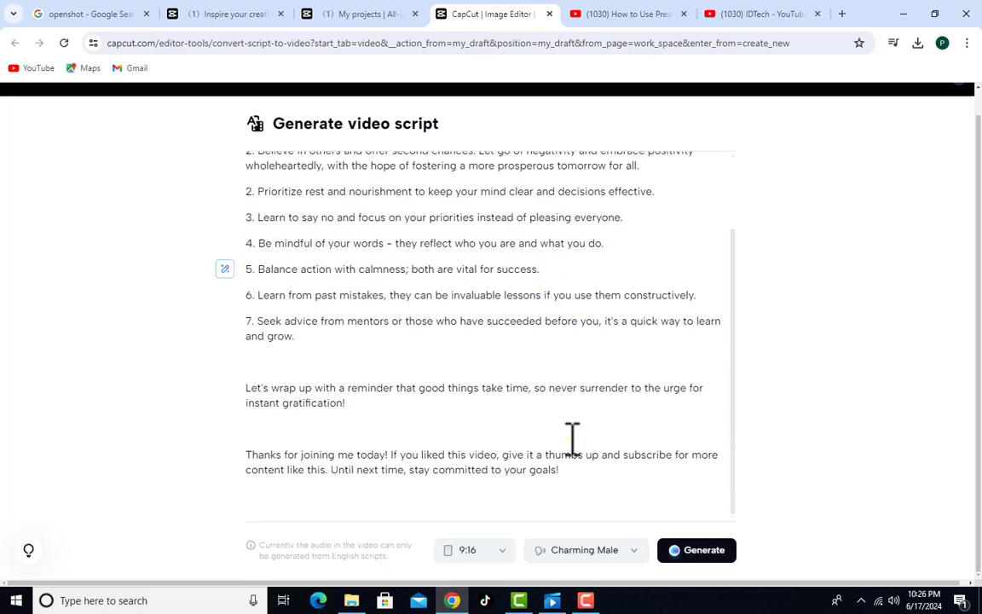
left_click(508, 556)
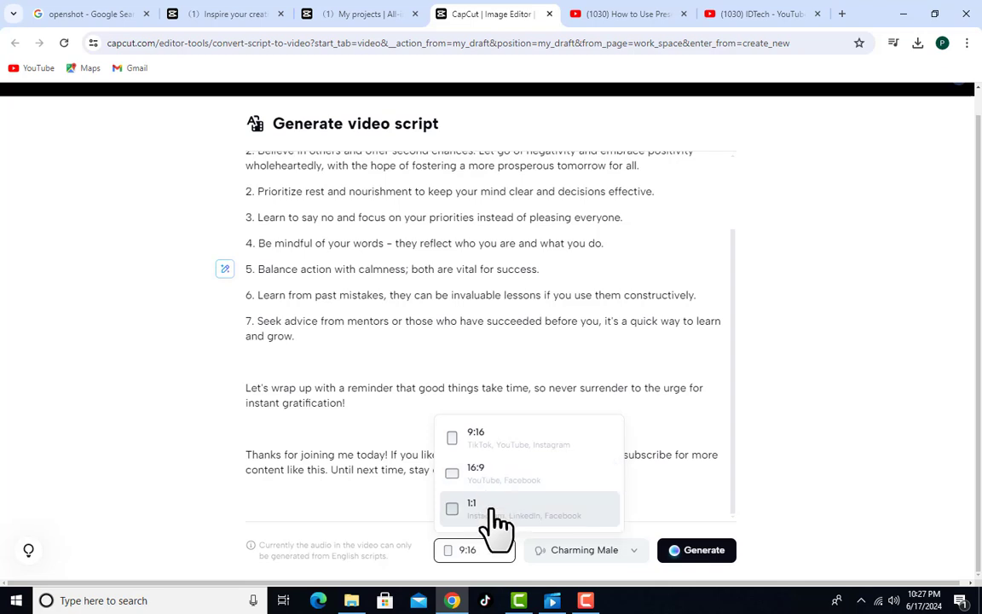
left_click(514, 441)
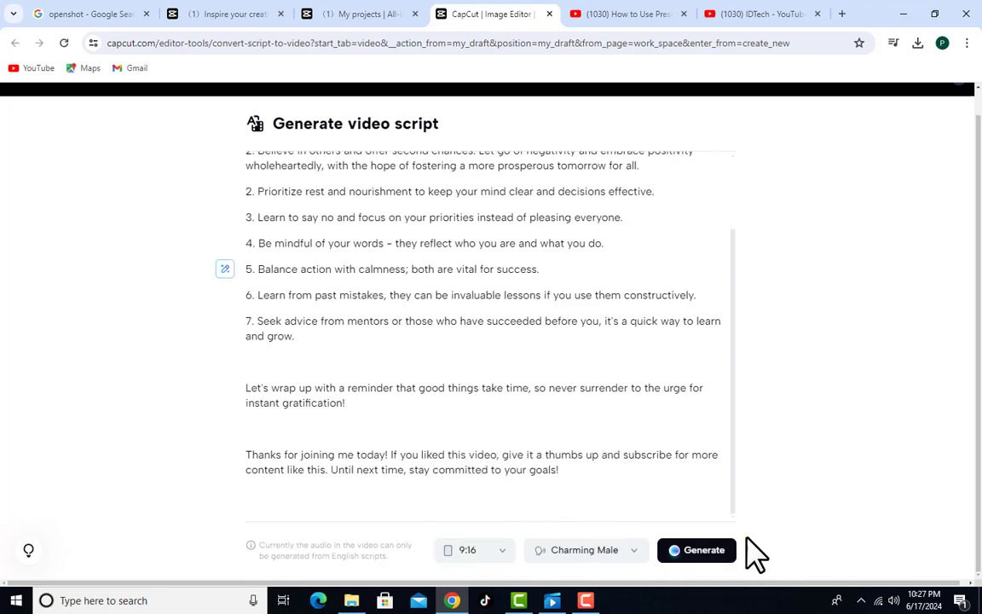
Listen to a sample of the American Male narration voice.
left_click(632, 552)
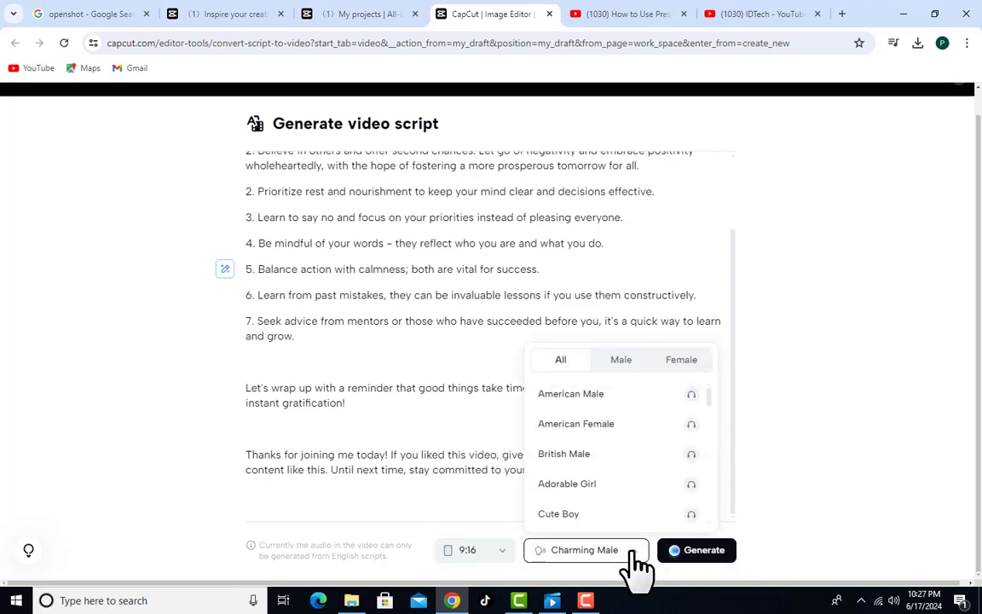
scroll(634, 439, "down", 1)
scroll(636, 413, "up", 1)
scroll(701, 452, "up", 1)
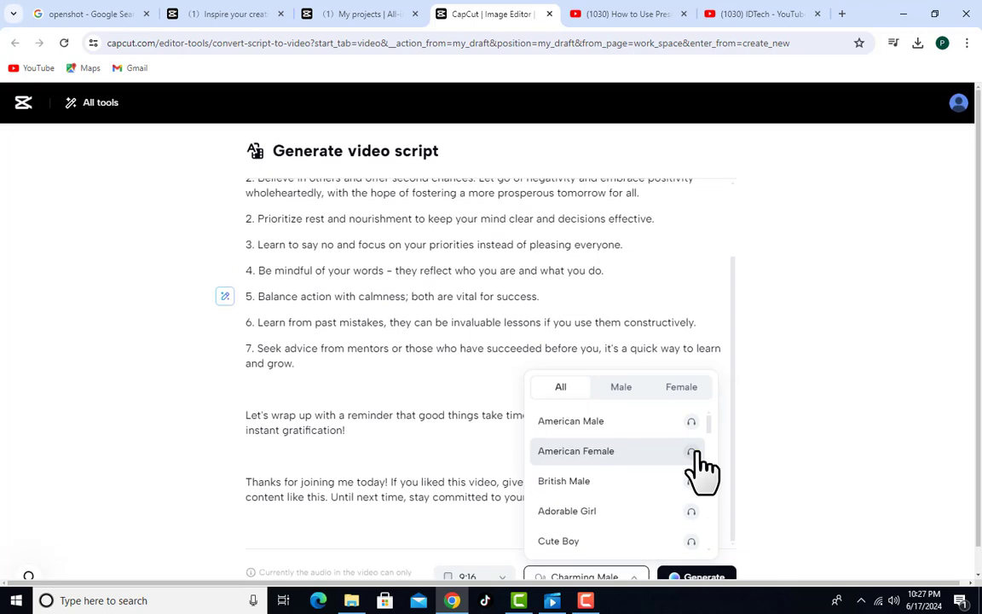
scroll(701, 469, "down", 2)
scroll(775, 416, "down", 1)
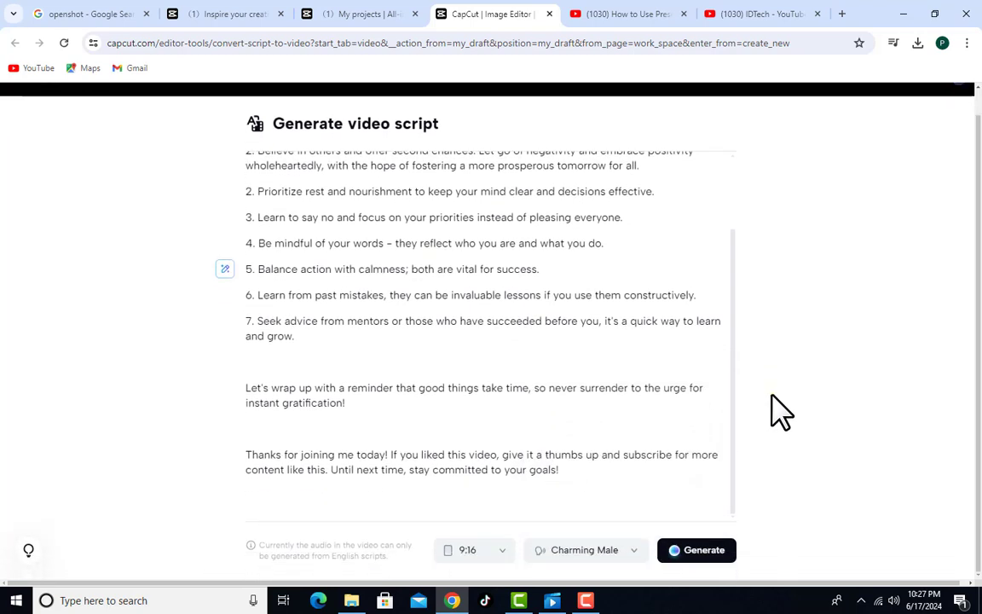
left_click(637, 554)
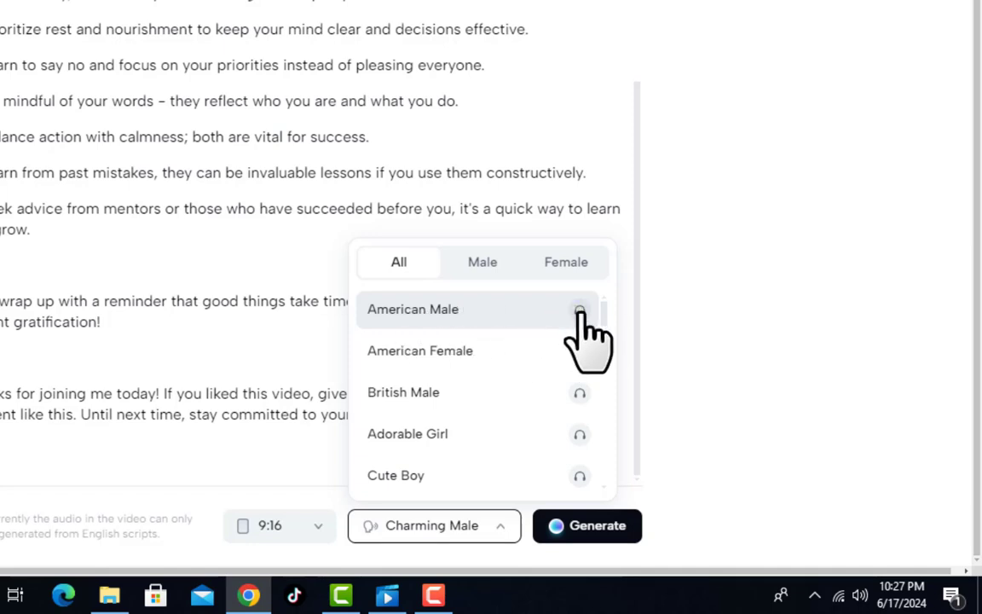
left_click(579, 310)
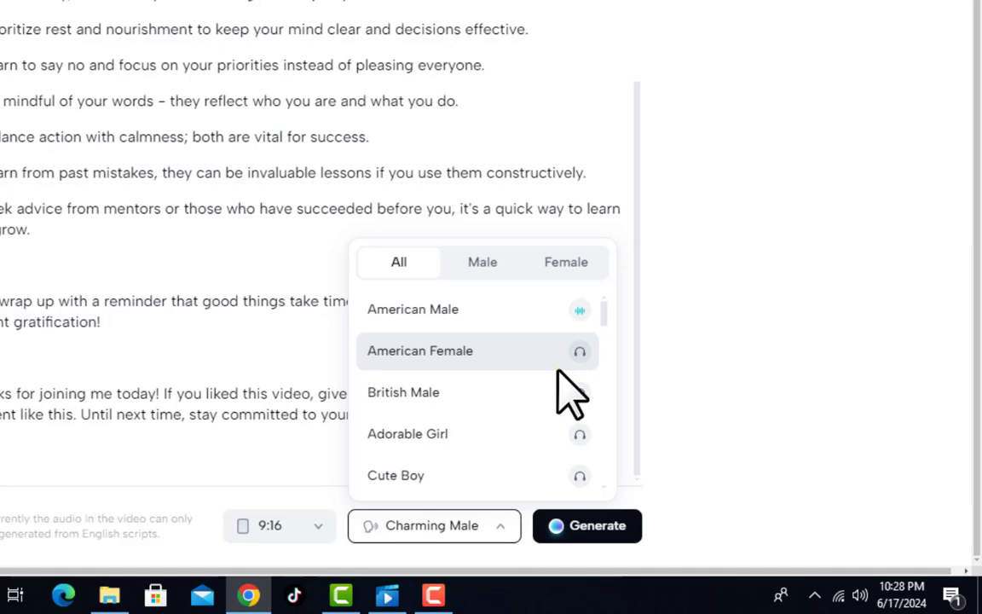
left_click(581, 314)
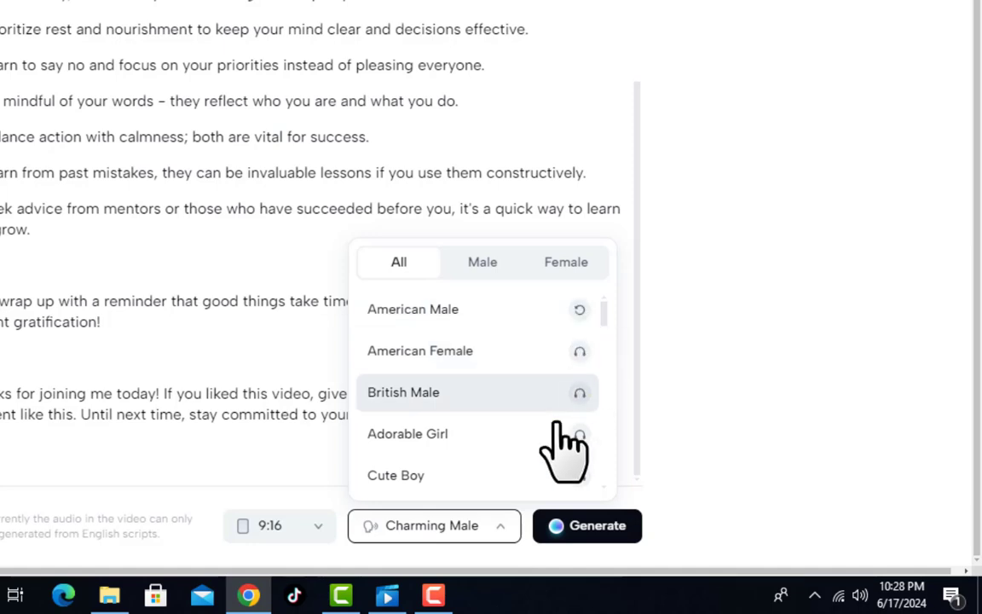
Browse the full list of narration voices without changing the chosen voice.
left_click(509, 533)
left_click(499, 535)
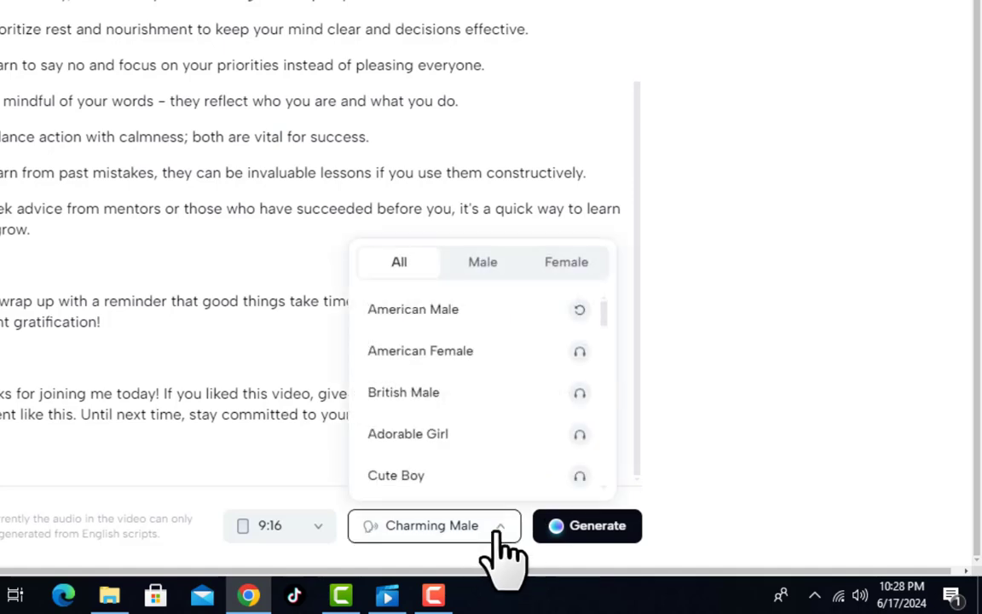
scroll(562, 445, "down", 10)
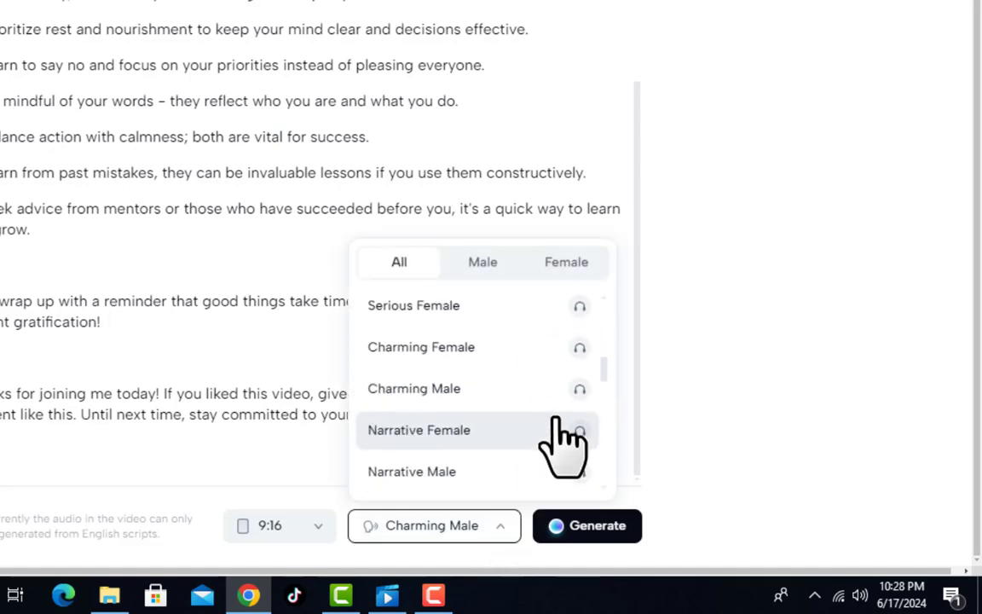
scroll(562, 445, "down", 8)
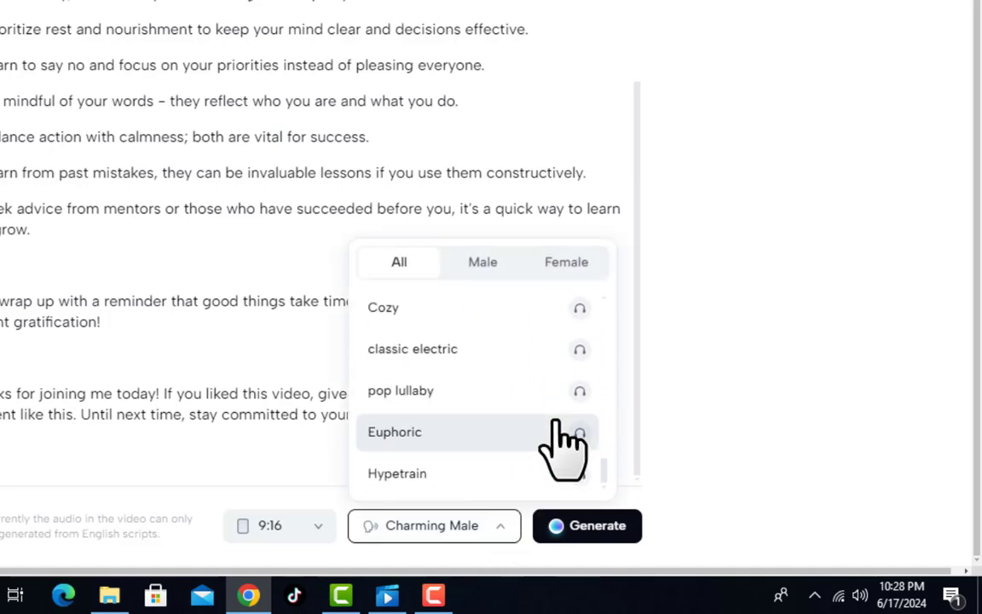
scroll(564, 445, "up", 15)
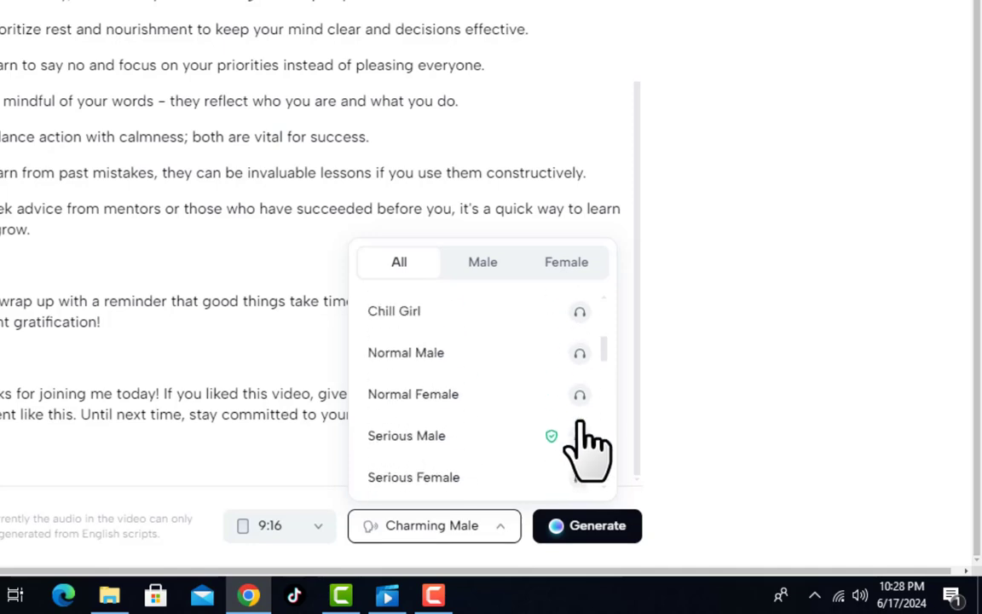
left_click(707, 503)
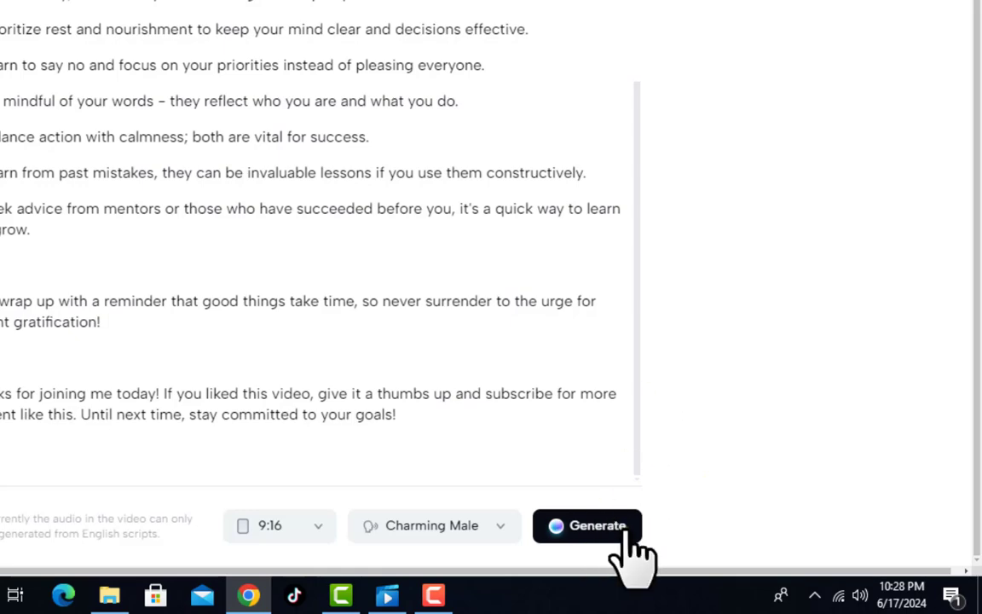
Review the finished script along with the available aspect ratios and narration voices.
scroll(511, 325, "up", 2)
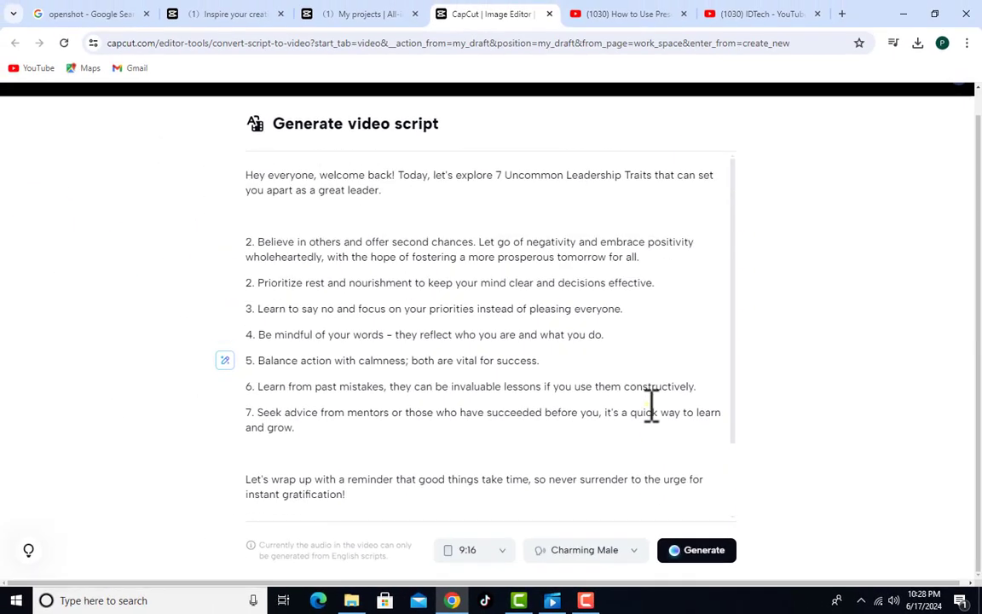
scroll(549, 341, "down", 3)
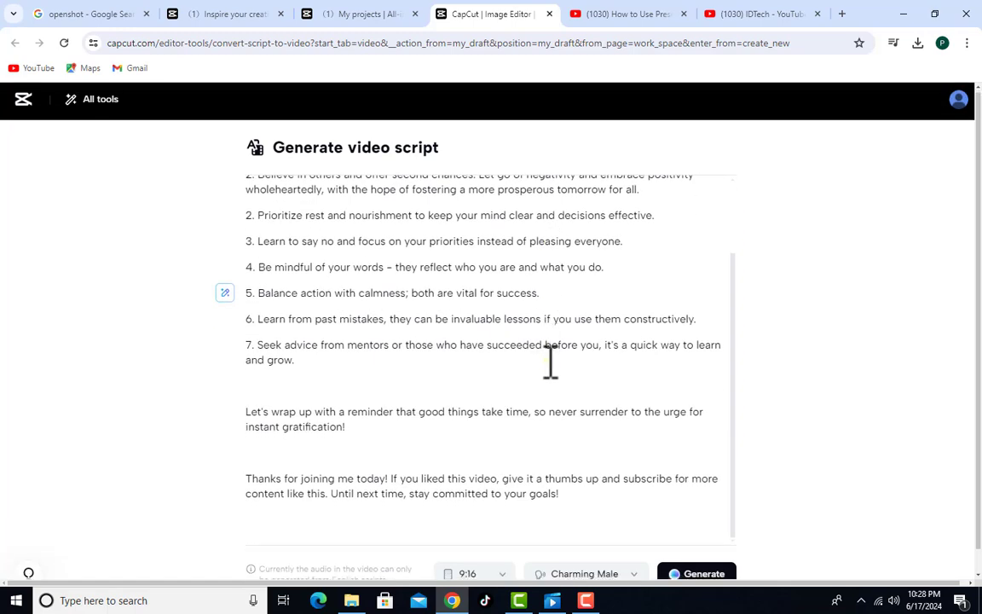
left_click(505, 552)
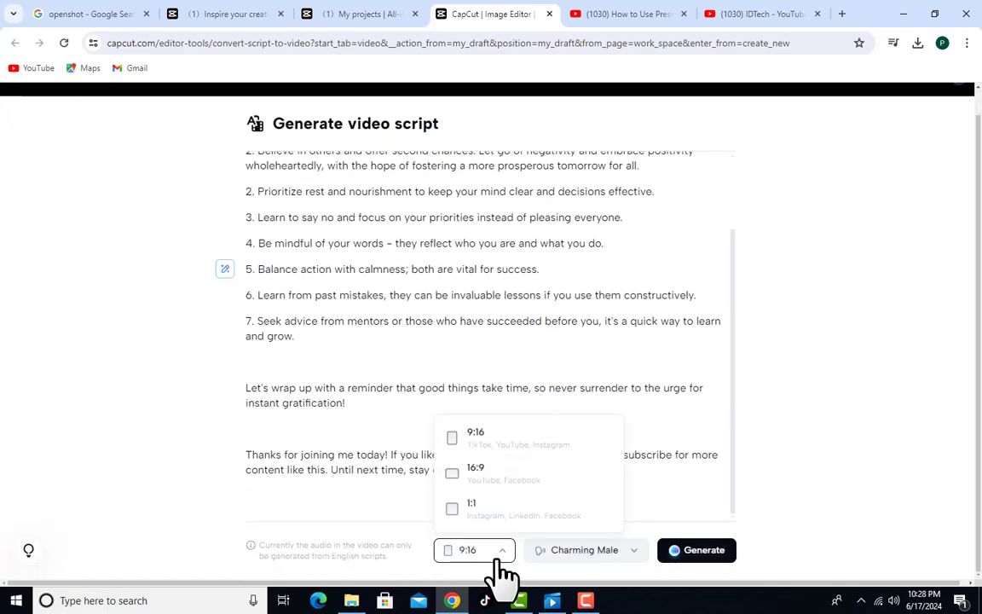
left_click(638, 562)
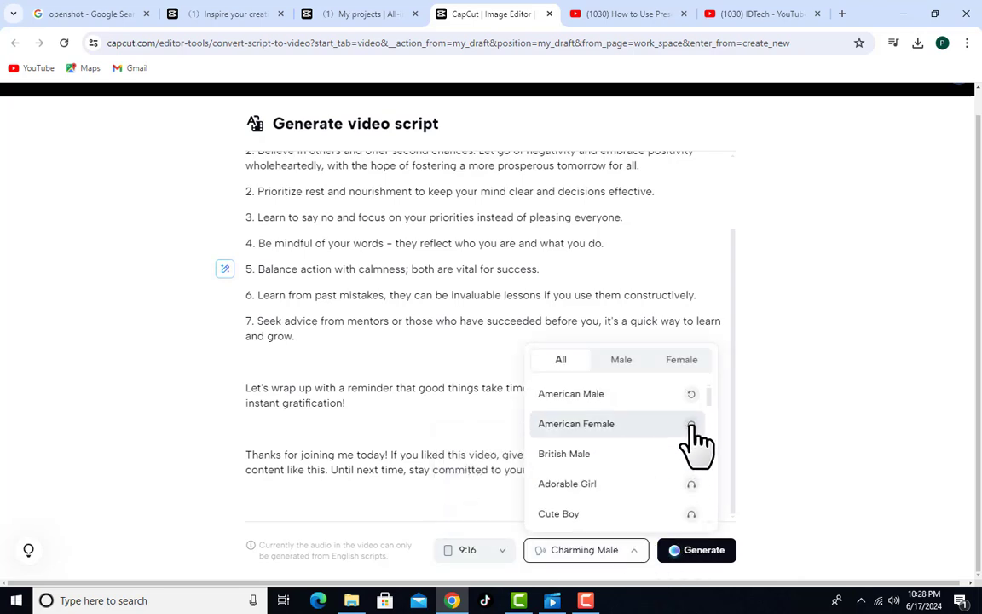
Generate the video from the script using Smart generation instead of Custom generation.
left_click(705, 551)
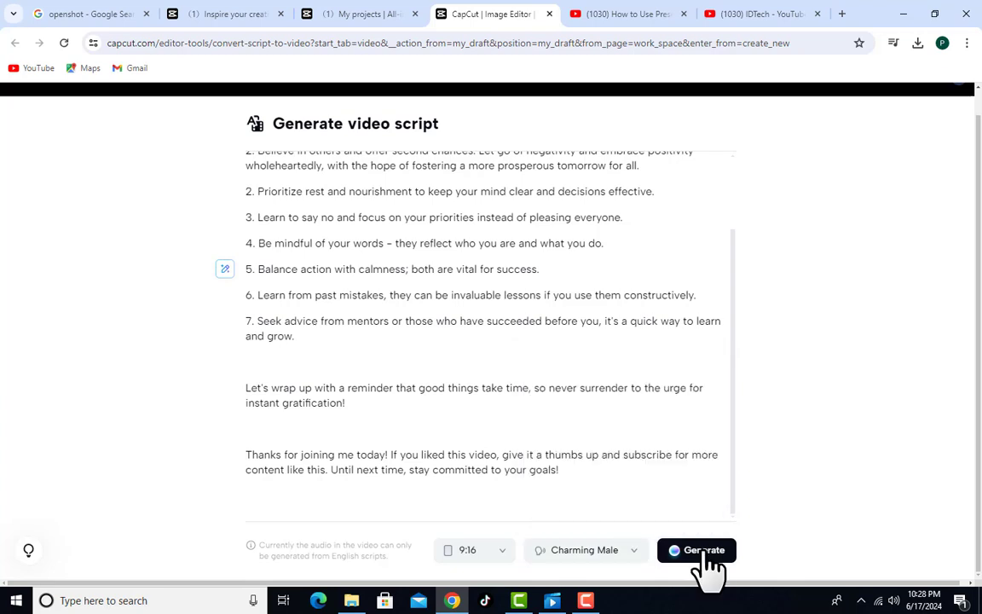
left_click(705, 552)
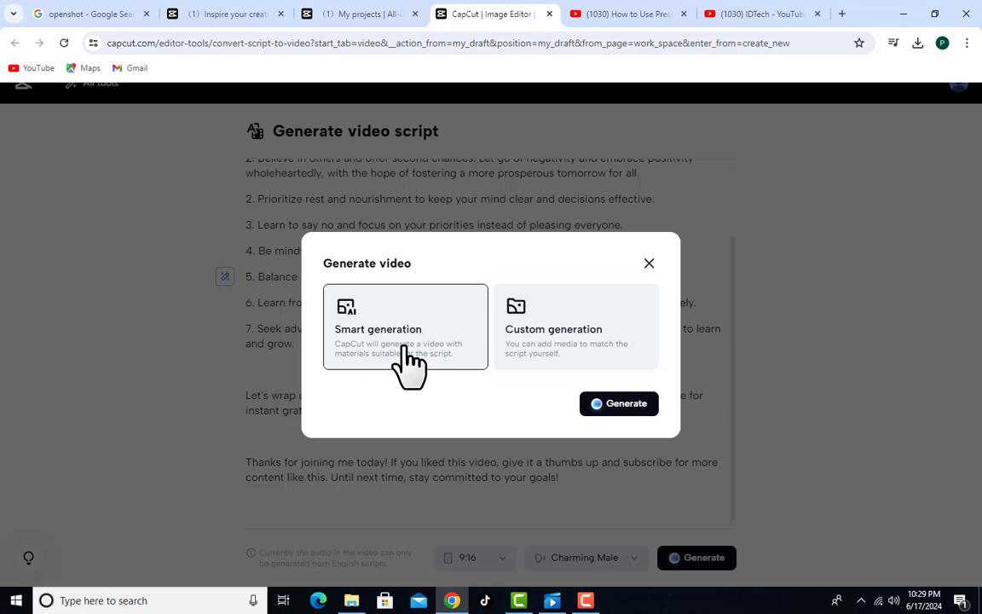
left_click(597, 346)
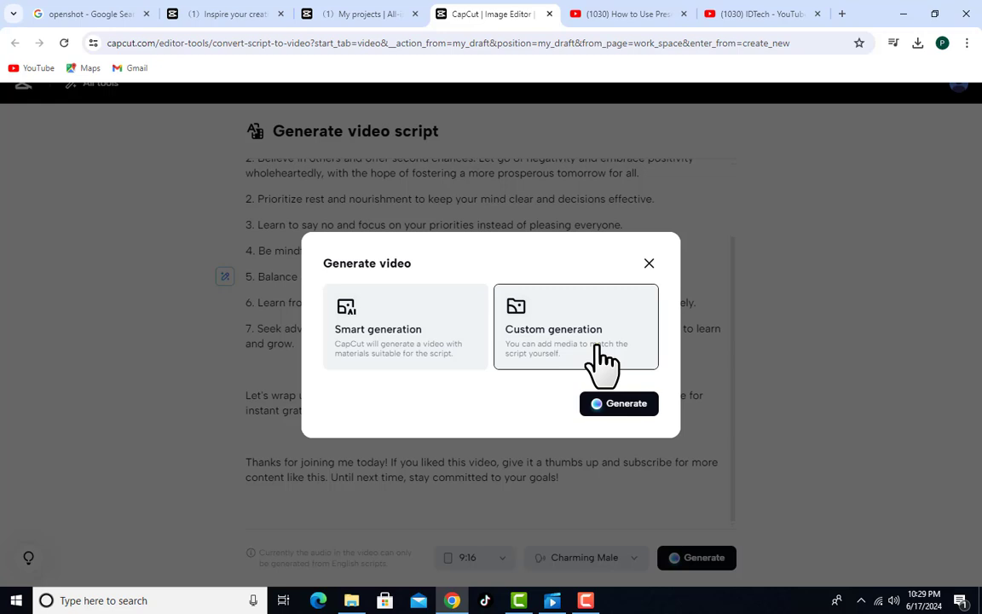
left_click(431, 345)
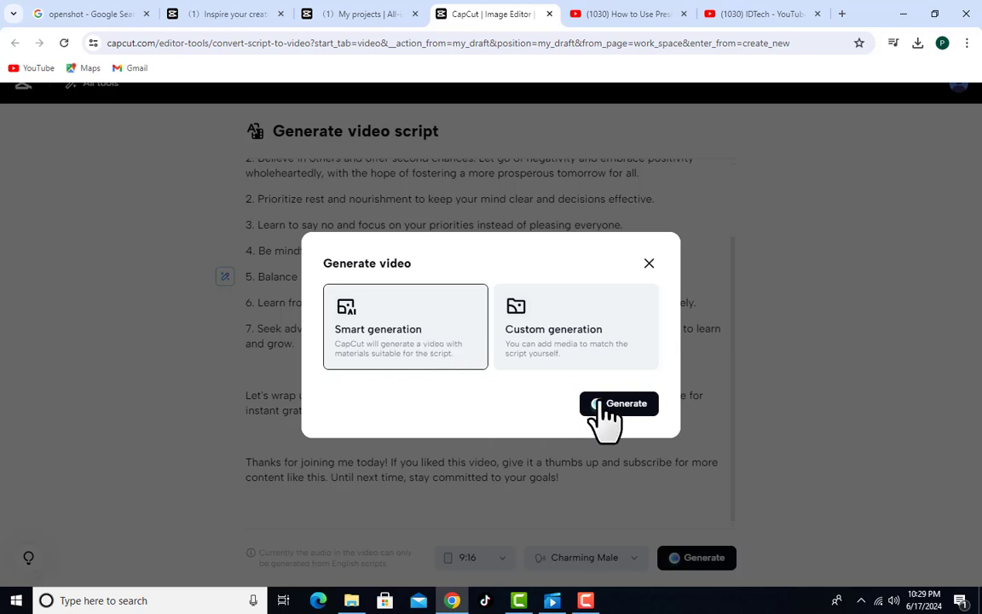
left_click(626, 404)
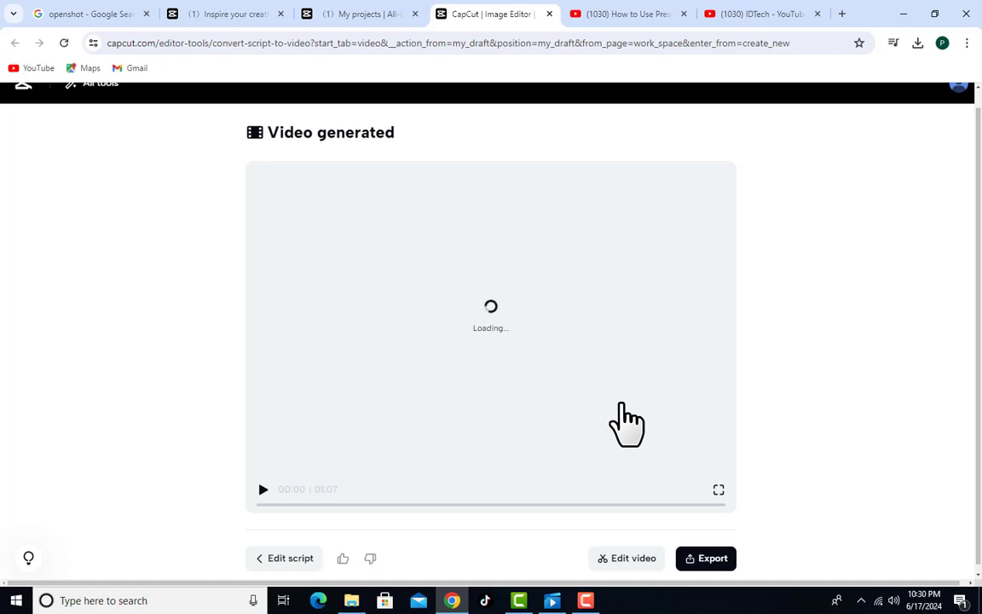
Play the generated video up to the fourth leadership trait and pause it.
scroll(626, 424, "down", 1)
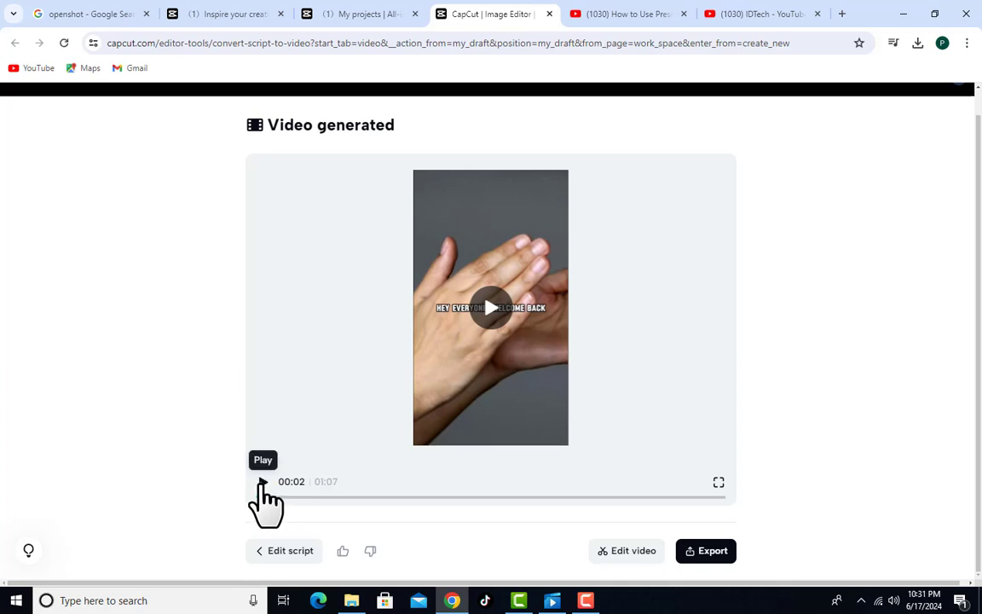
left_click(262, 483)
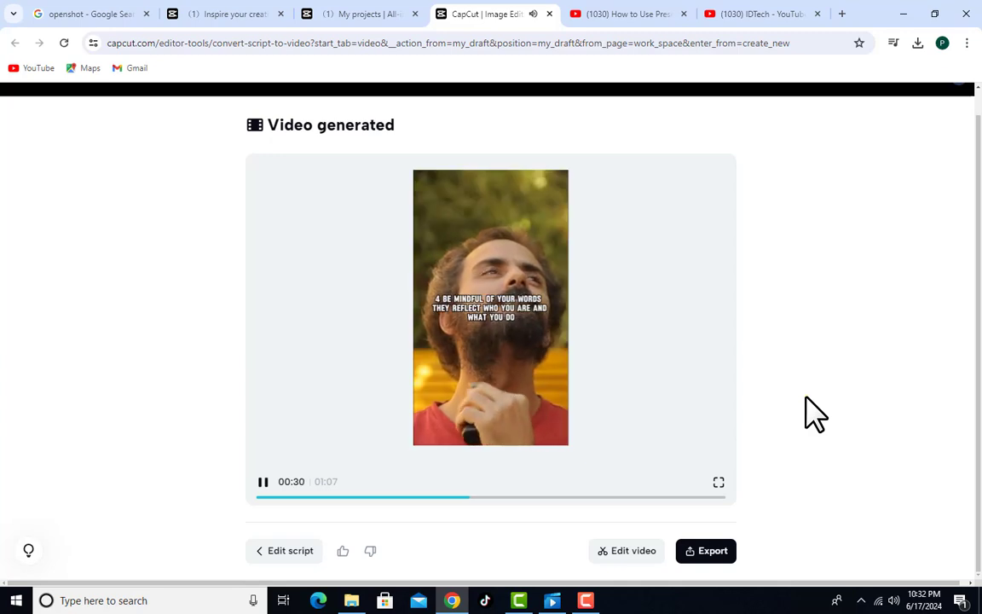
left_click(263, 481)
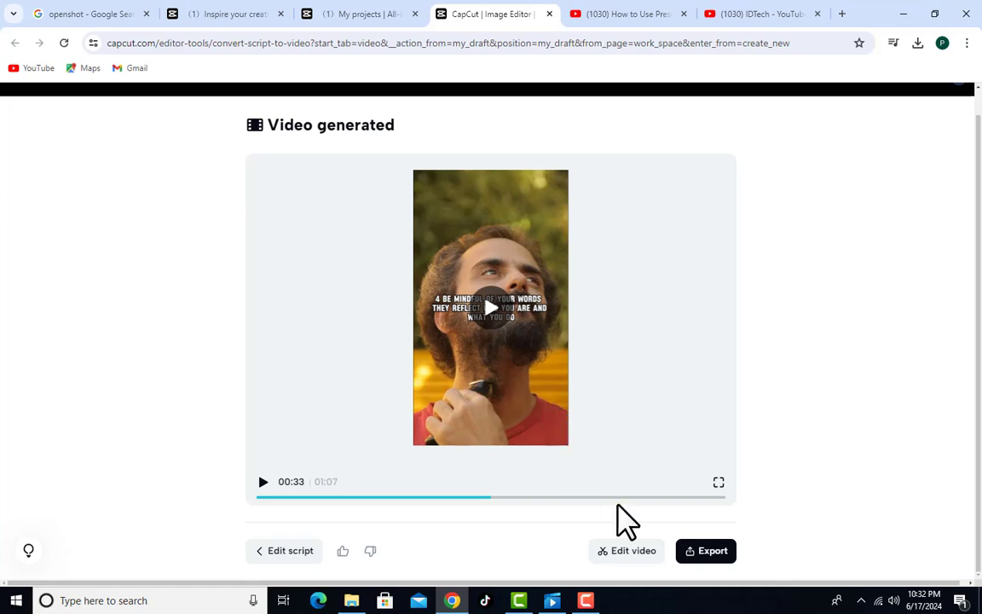
Open the generated video for editing and dismiss the Edit script guide.
left_click(626, 554)
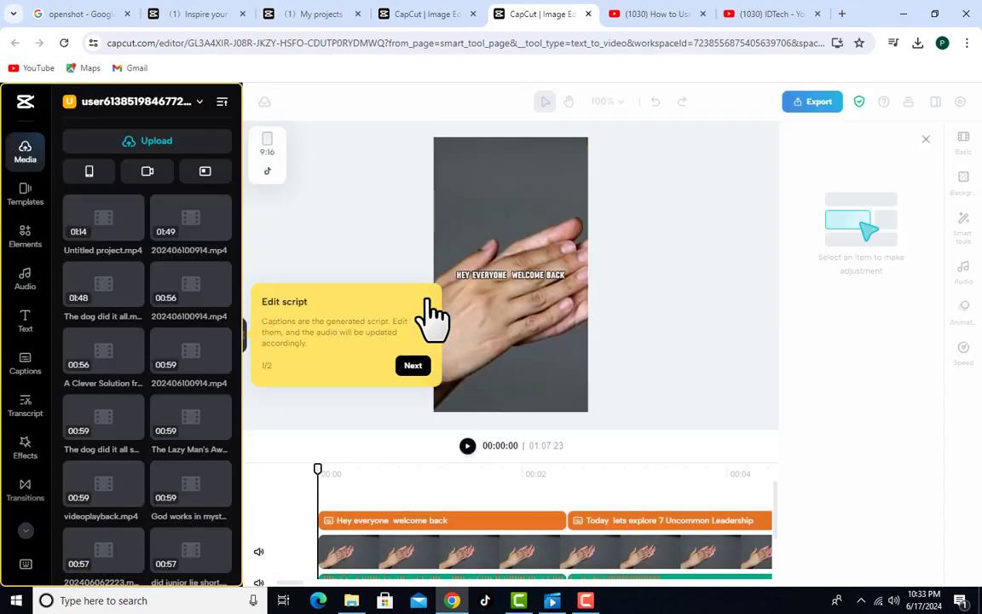
left_click(427, 300)
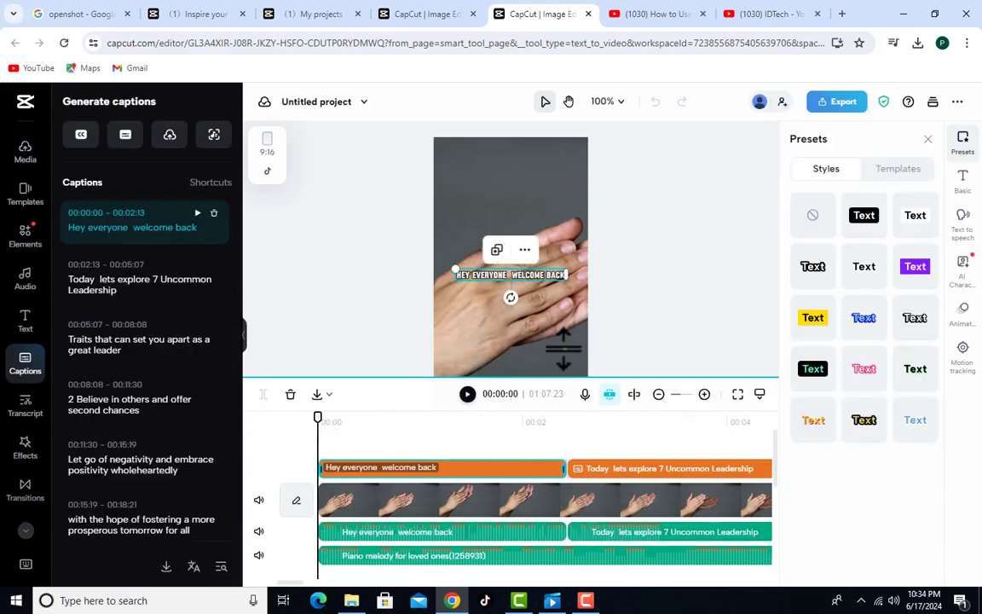
Examine the timeline's captions, clips, narration and music at a wider zoom, adjusting the preview and timeline heights.
left_click_drag(562, 349, 560, 340)
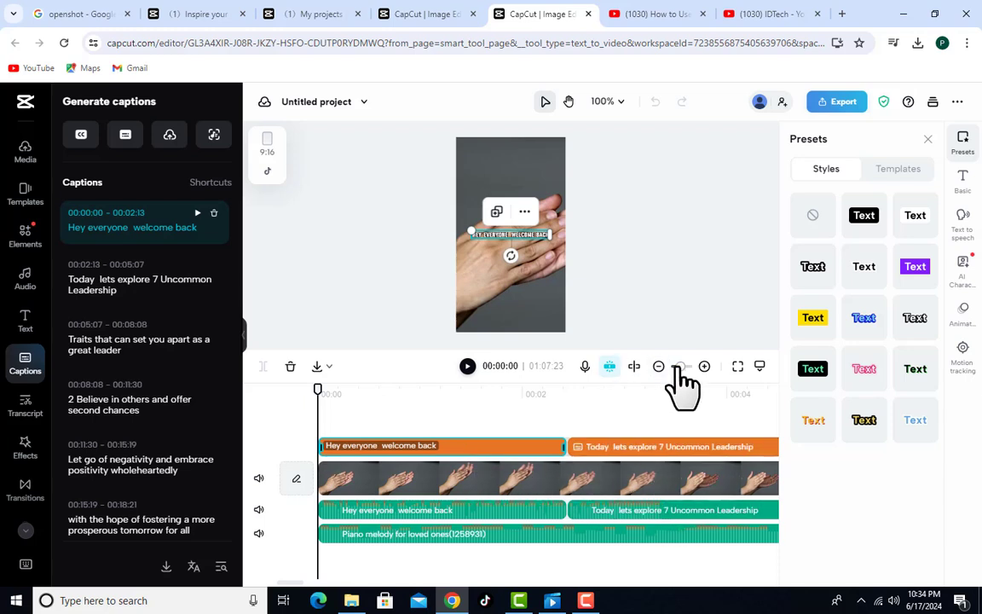
left_click_drag(681, 367, 673, 367)
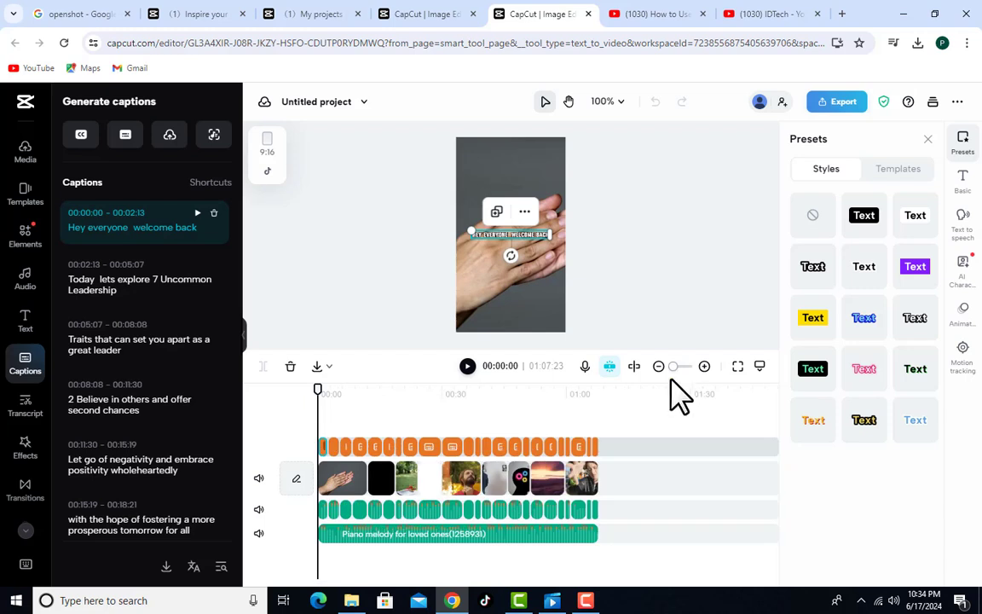
left_click(704, 367)
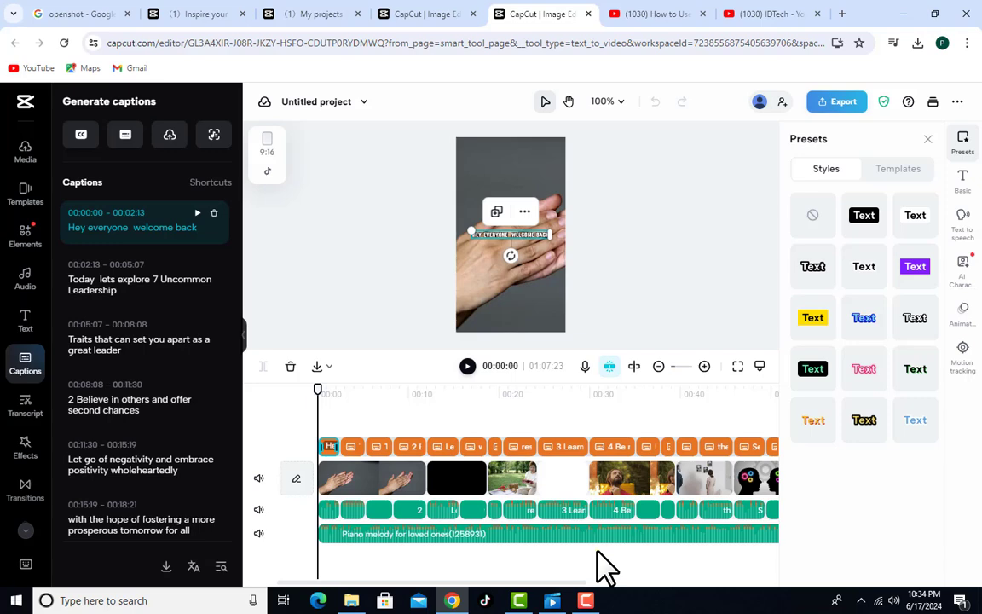
left_click_drag(537, 349, 537, 417)
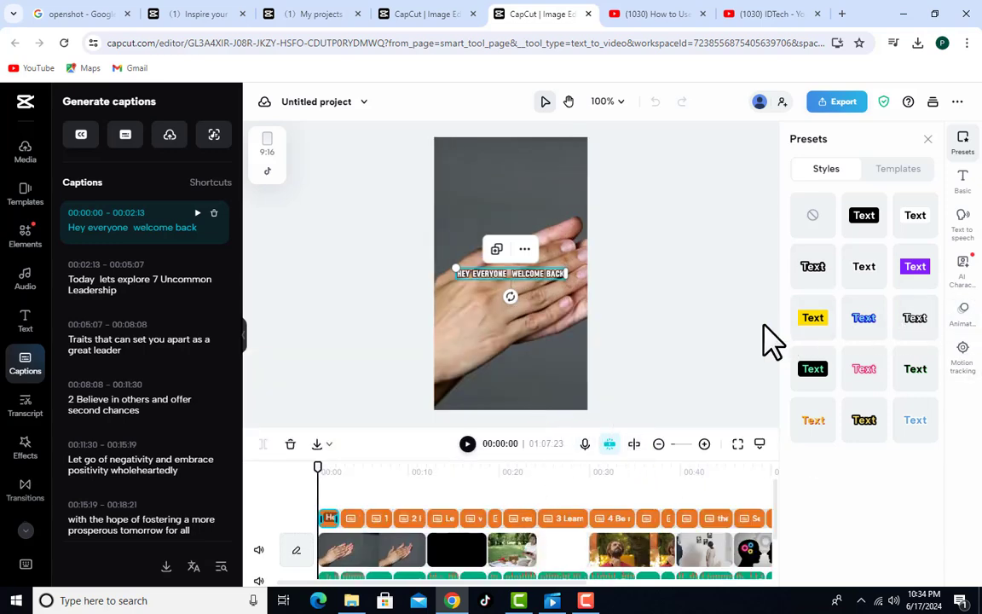
Apply the first purple word-highlight Border caption animation to all captions and play the opening captions to preview it.
left_click(968, 326)
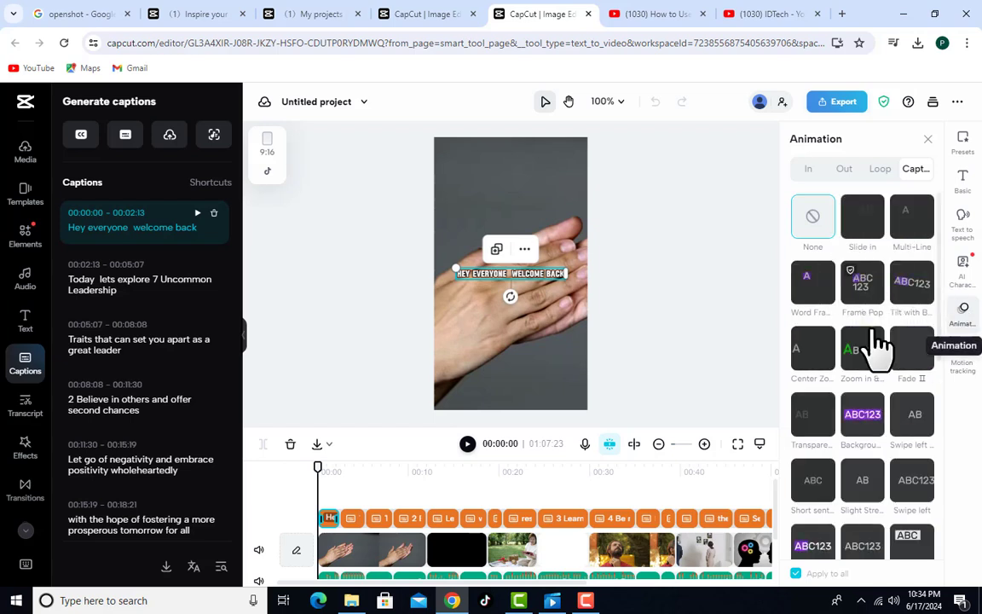
scroll(878, 328, "down", 2)
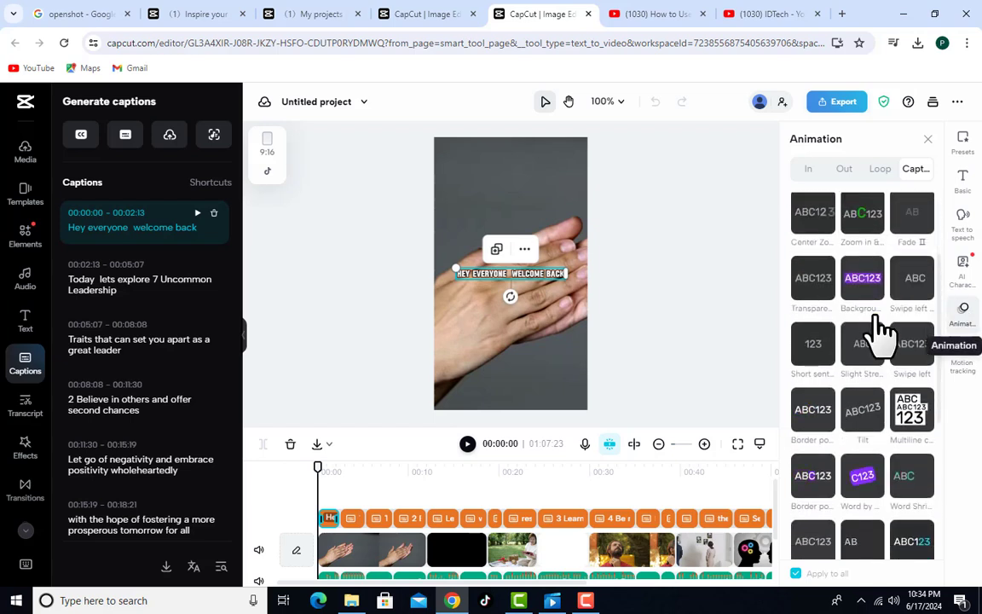
scroll(873, 448, "down", 2)
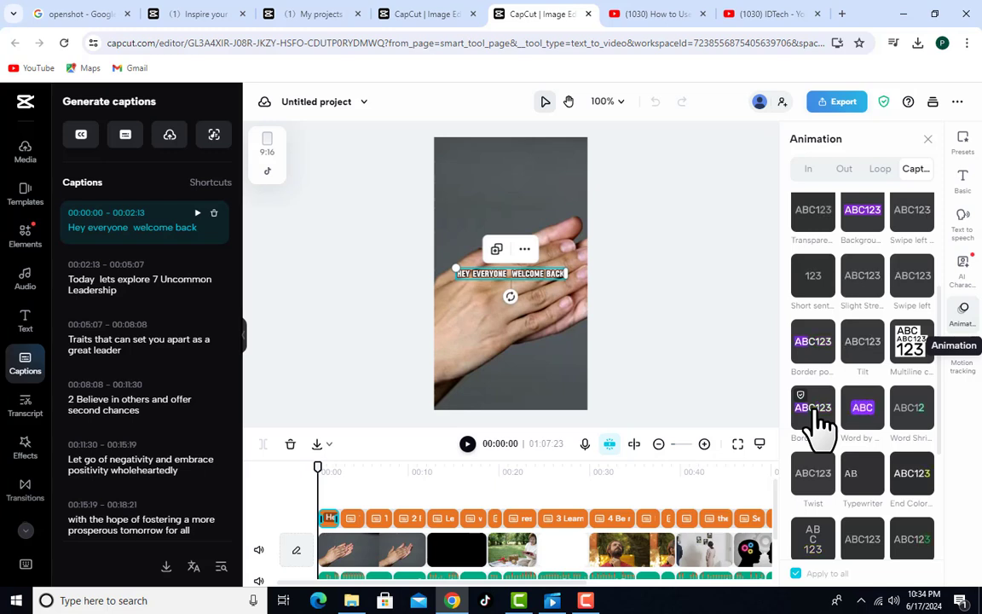
left_click(818, 350)
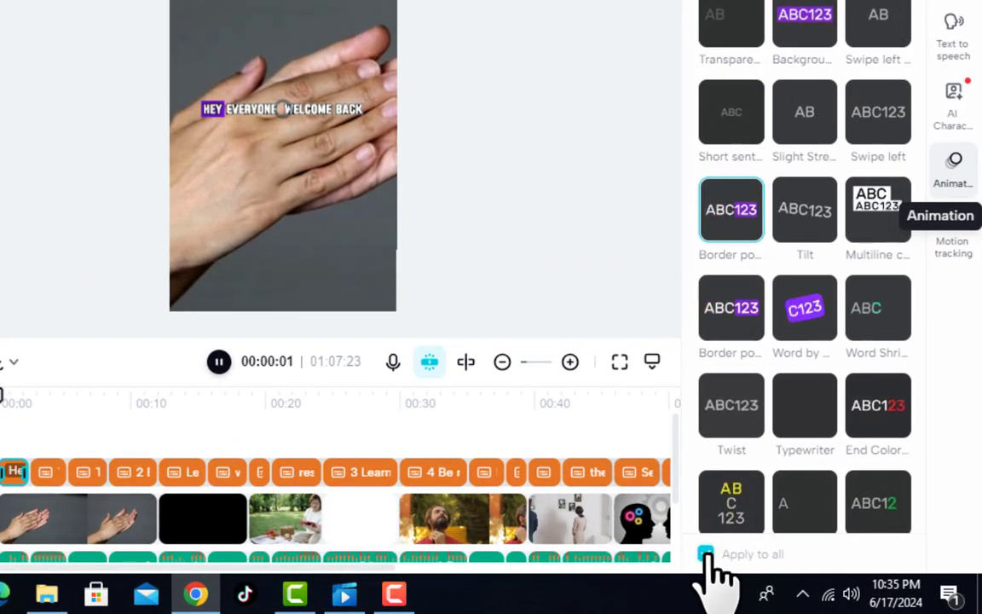
left_click(706, 554)
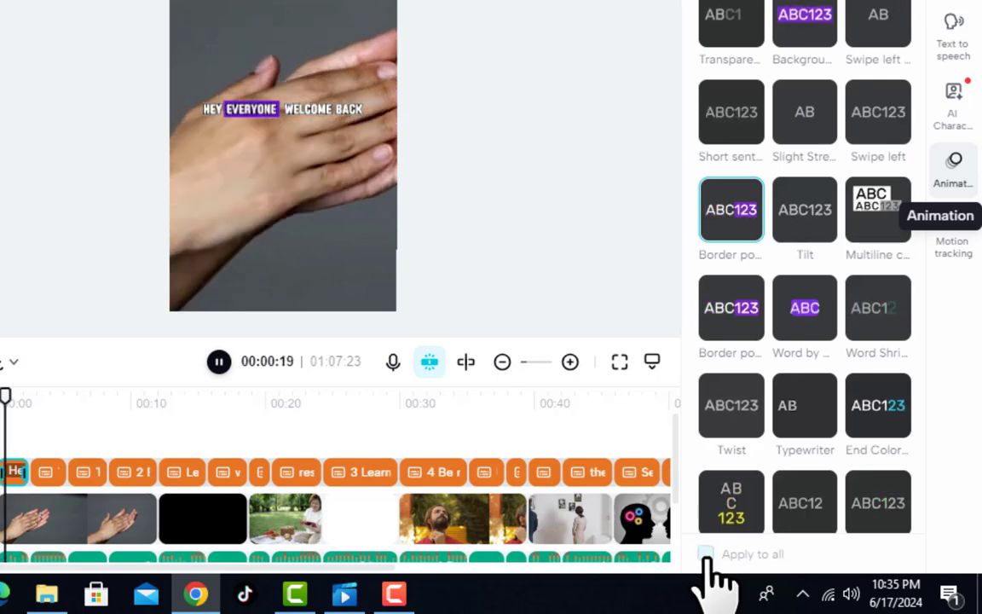
left_click(218, 364)
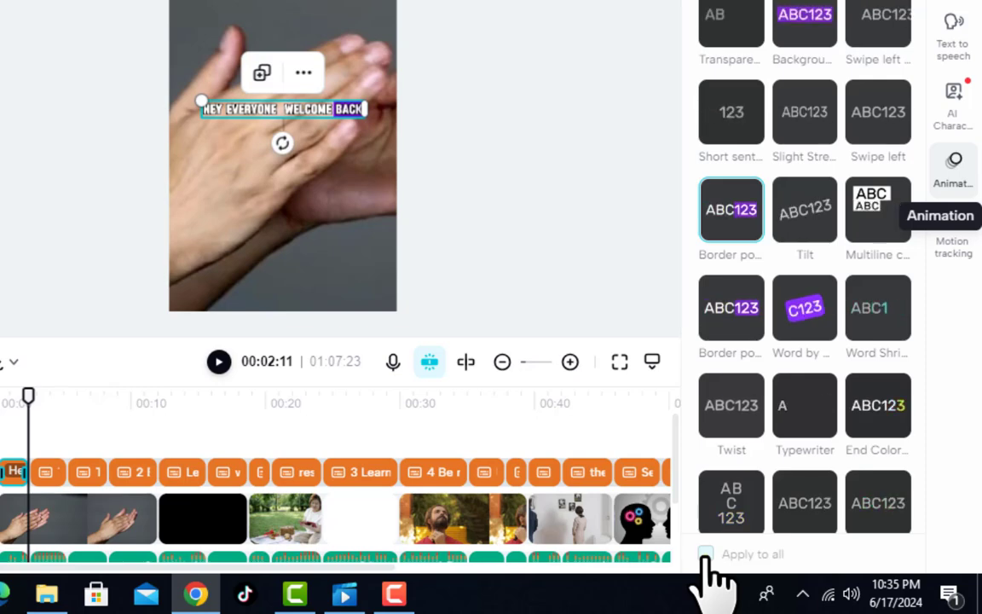
left_click(705, 555)
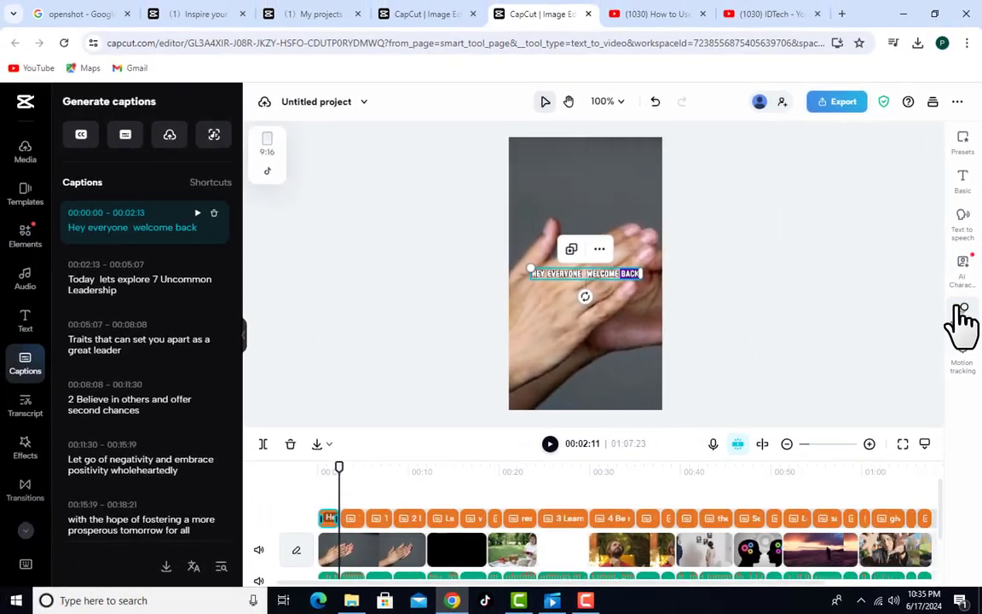
left_click(550, 444)
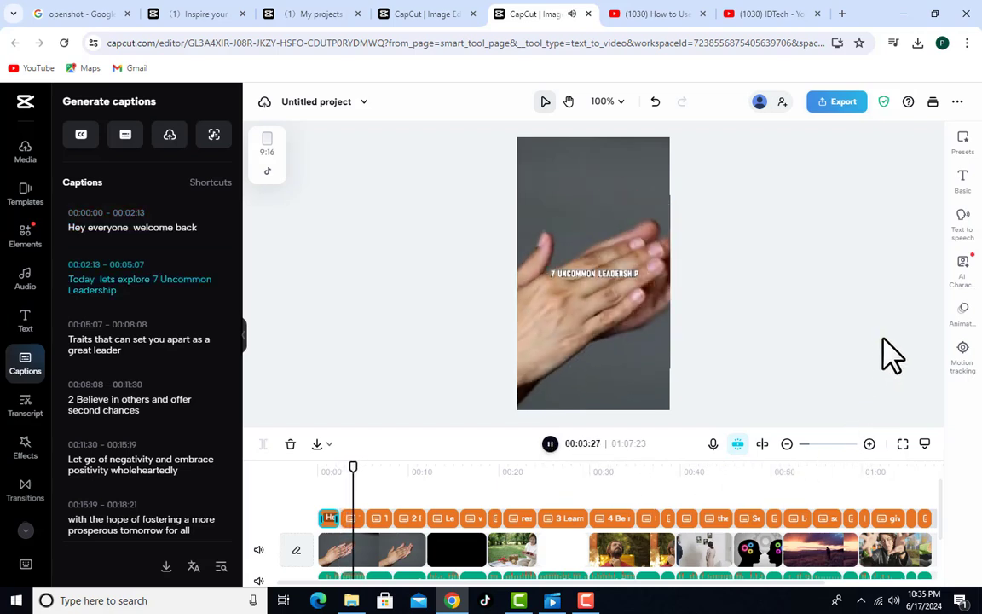
left_click(550, 444)
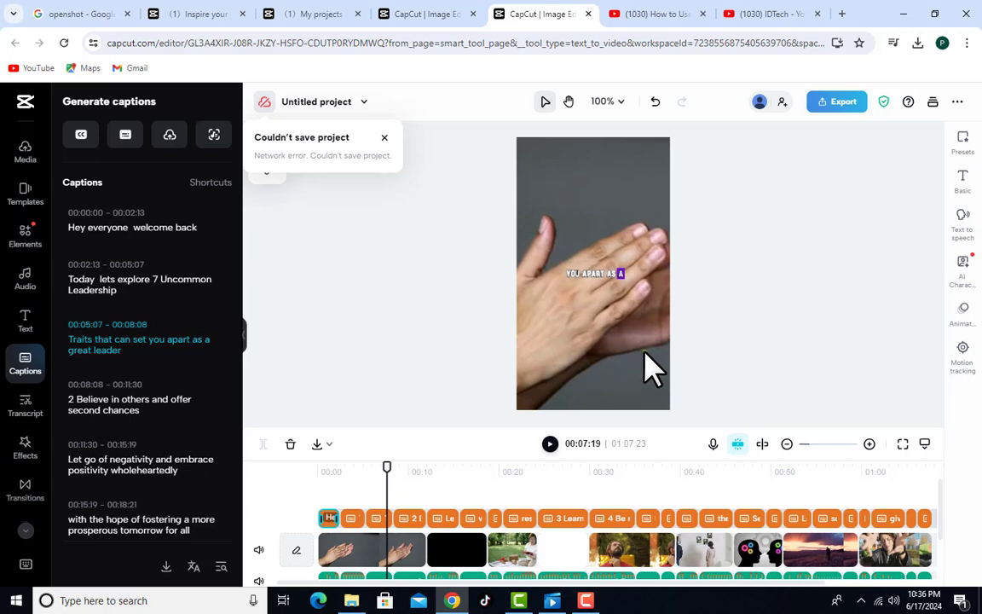
Export the project for download as an MP4 at 720p, recommended quality and 30fps.
left_click(843, 104)
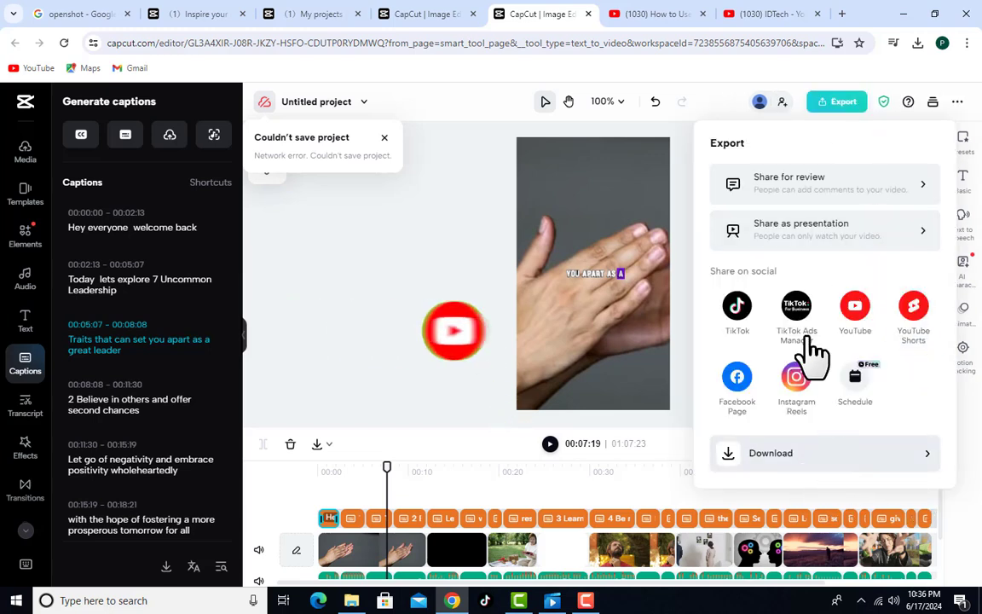
left_click(792, 473)
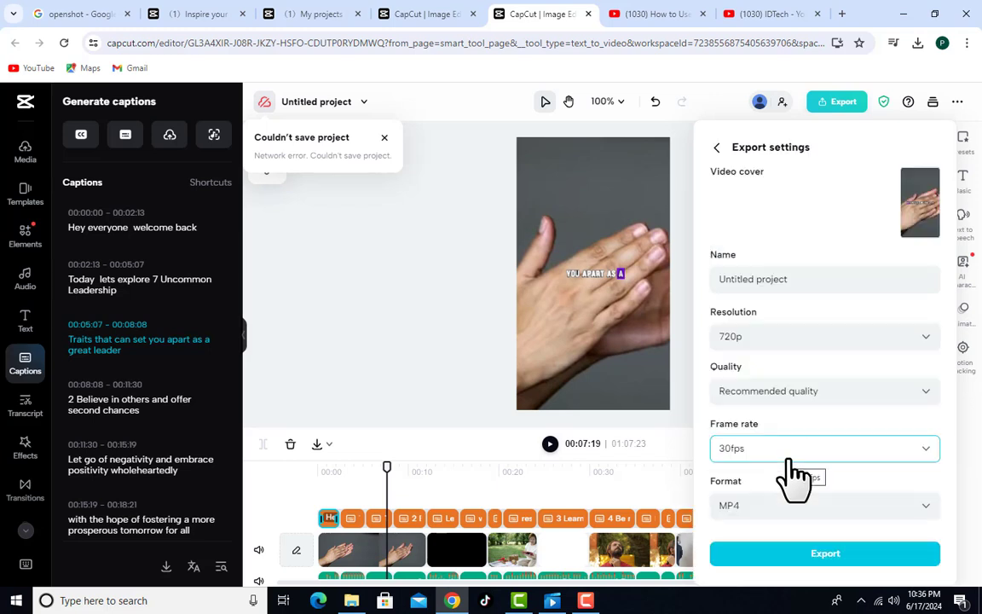
left_click(827, 558)
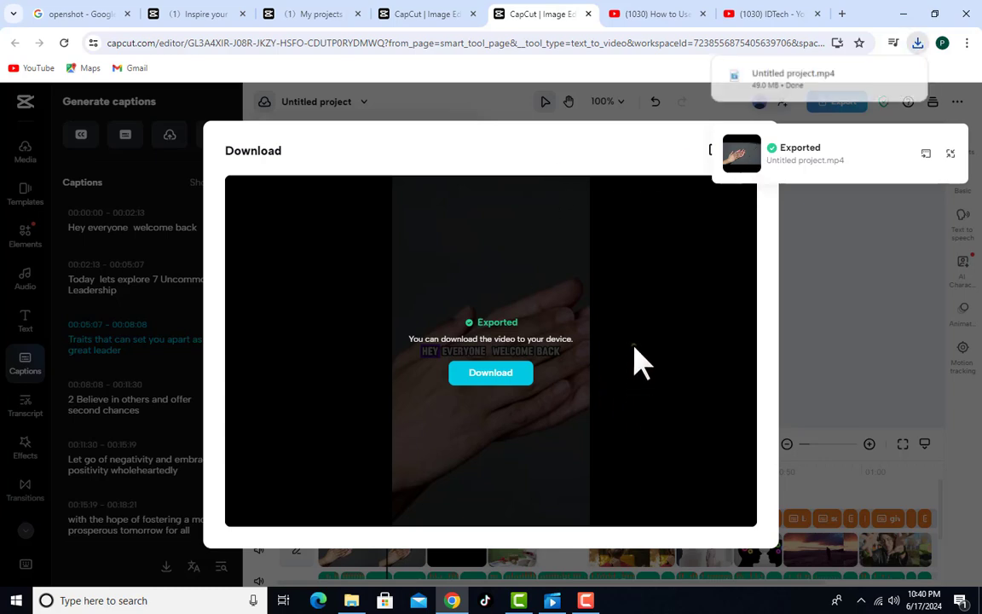
Locate the newly downloaded Untitled project video in the maximized Downloads folder and play it.
left_click(917, 43)
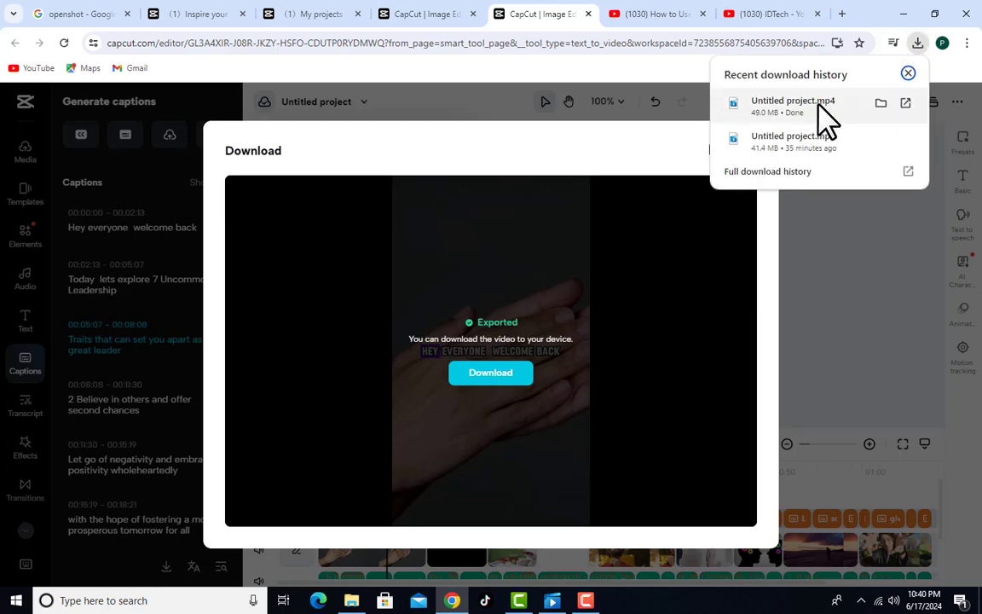
left_click(882, 104)
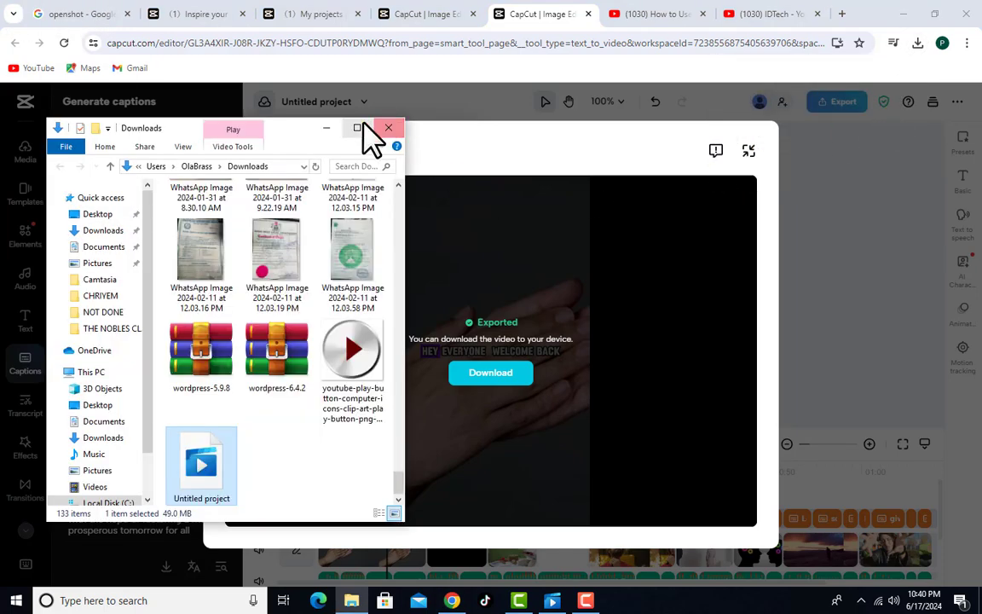
left_click(358, 127)
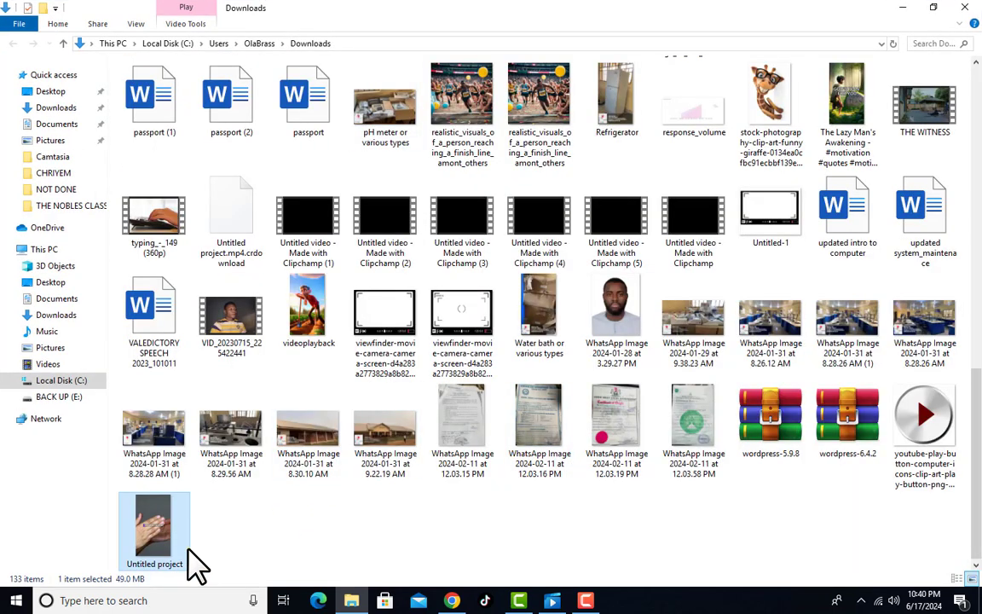
double_click(152, 537)
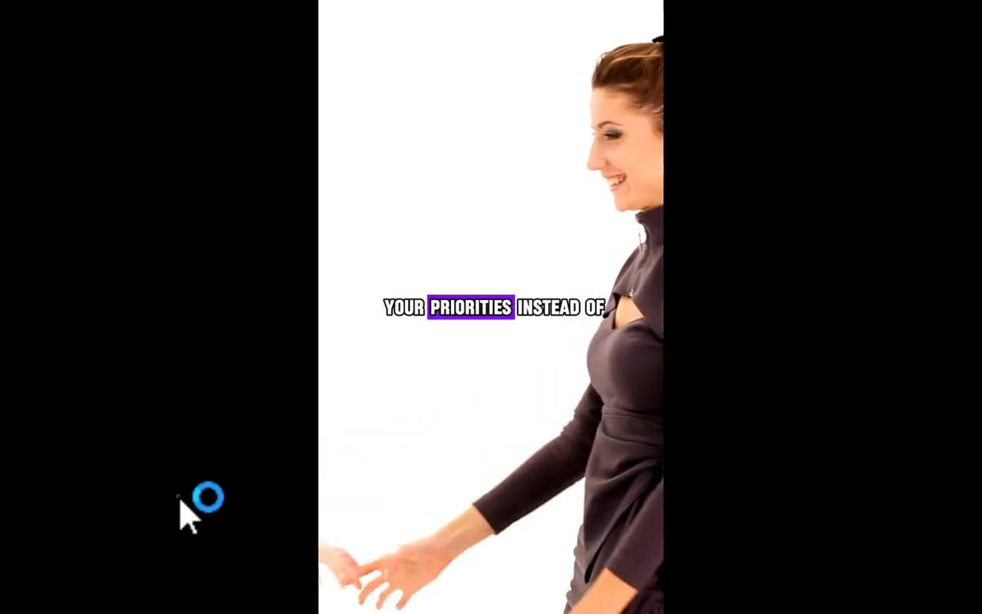
mouse_move(253, 493)
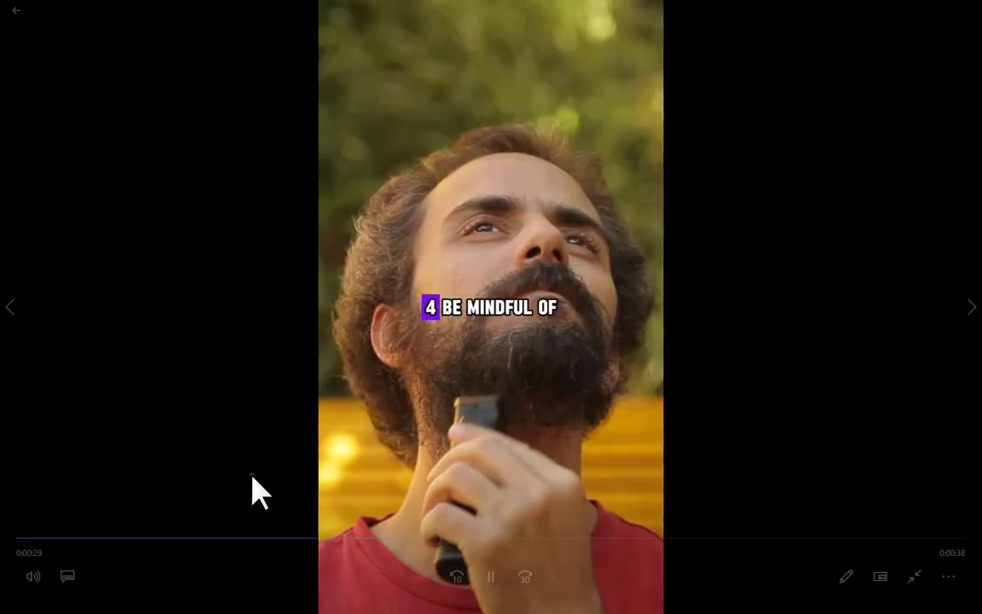